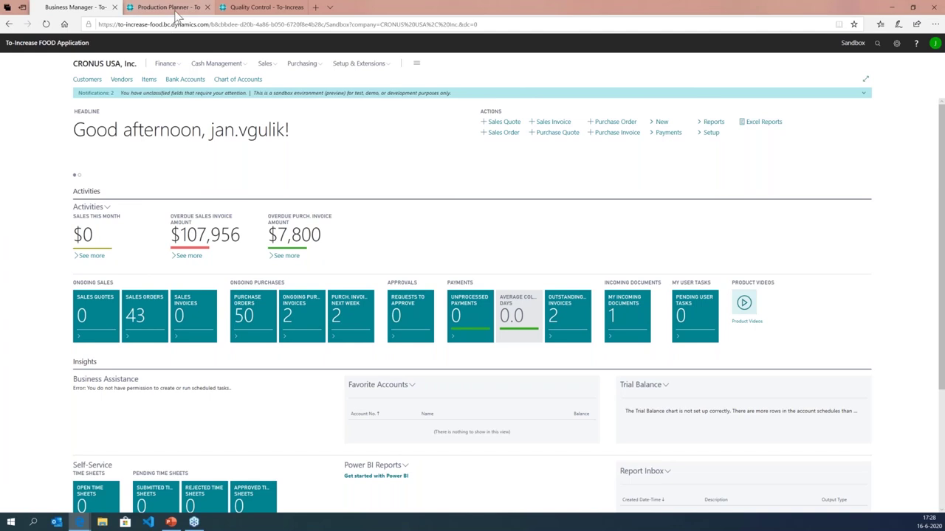
# Open the Quick Planner from the Production Planner role center, keeping the last used filters with location CHICAGO
pyautogui.click(175, 9)
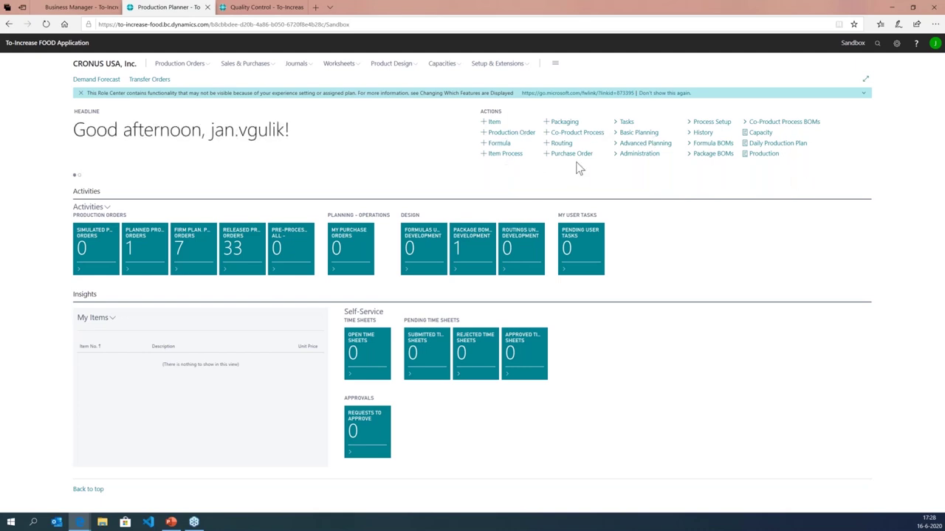
pyautogui.click(648, 137)
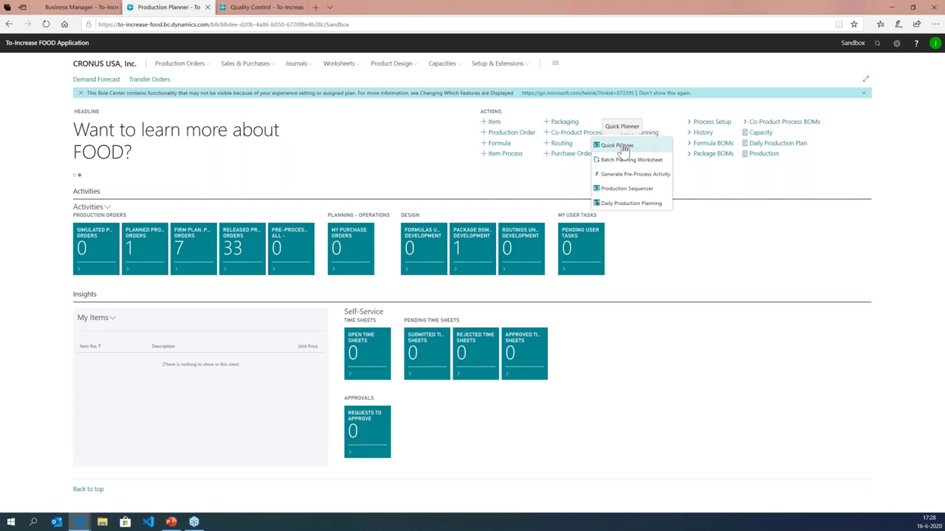
pyautogui.click(620, 146)
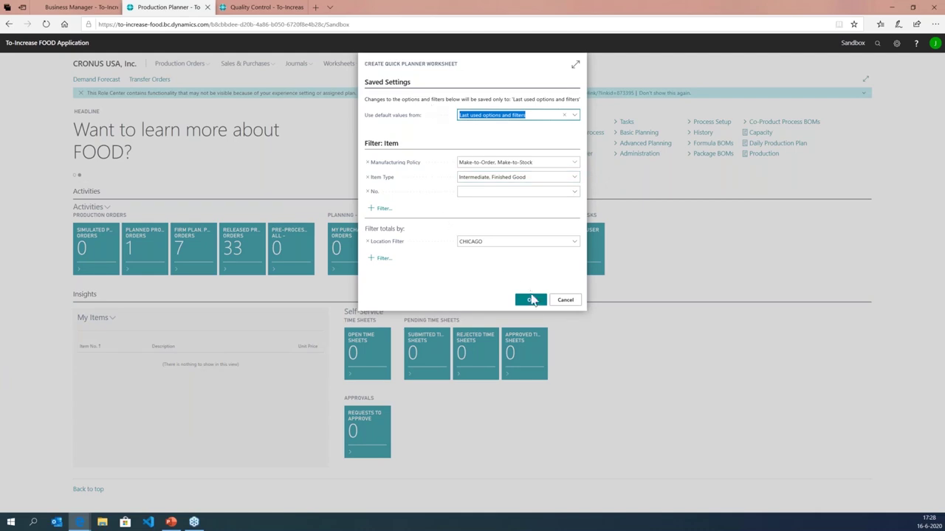
pyautogui.click(530, 299)
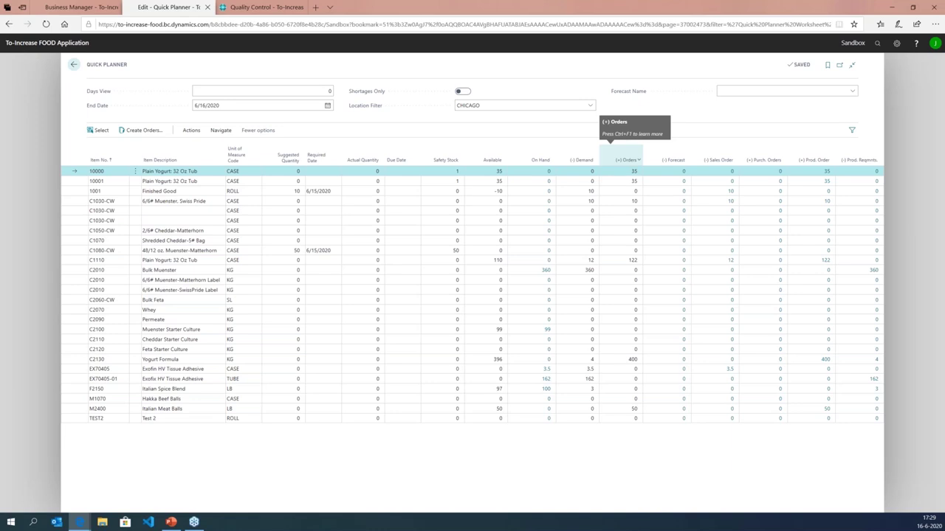
# Set item 1001's actual quantity to 15 and its due date to 6/17/2020 in the Quick Planner
pyautogui.click(293, 190)
pyautogui.write('10')
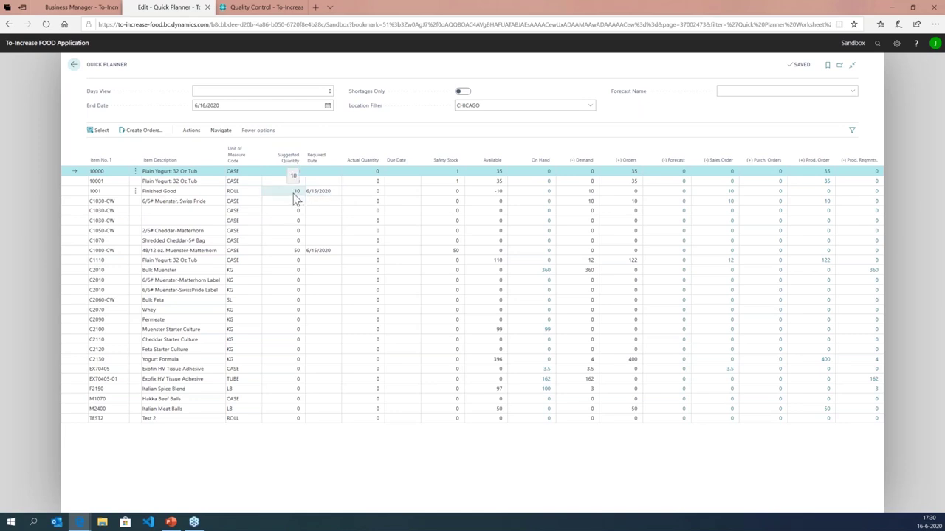
pyautogui.click(359, 192)
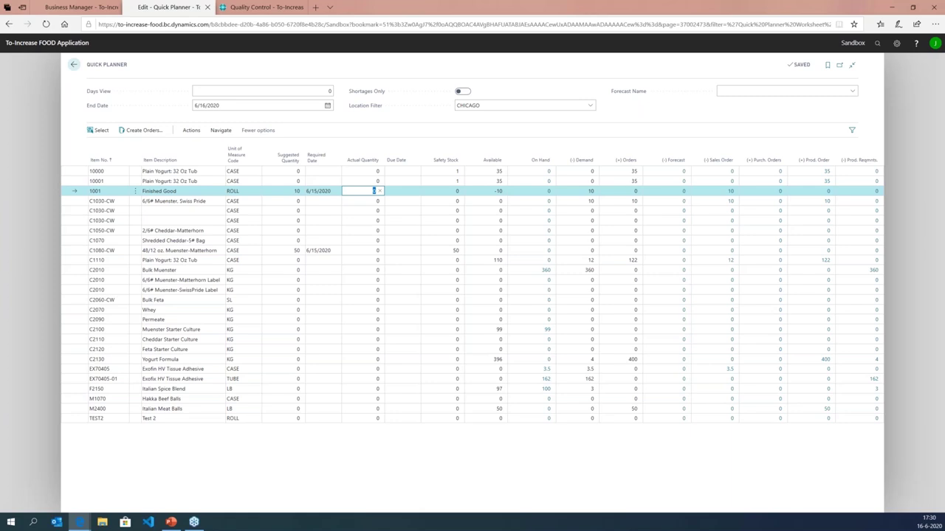
pyautogui.write('15')
pyautogui.press('Tab')
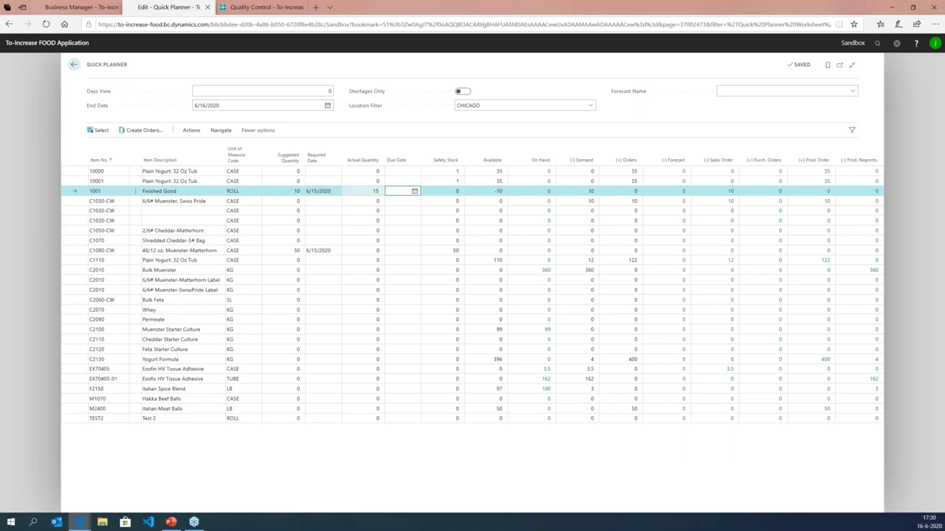
pyautogui.write('17')
pyautogui.press('Tab')
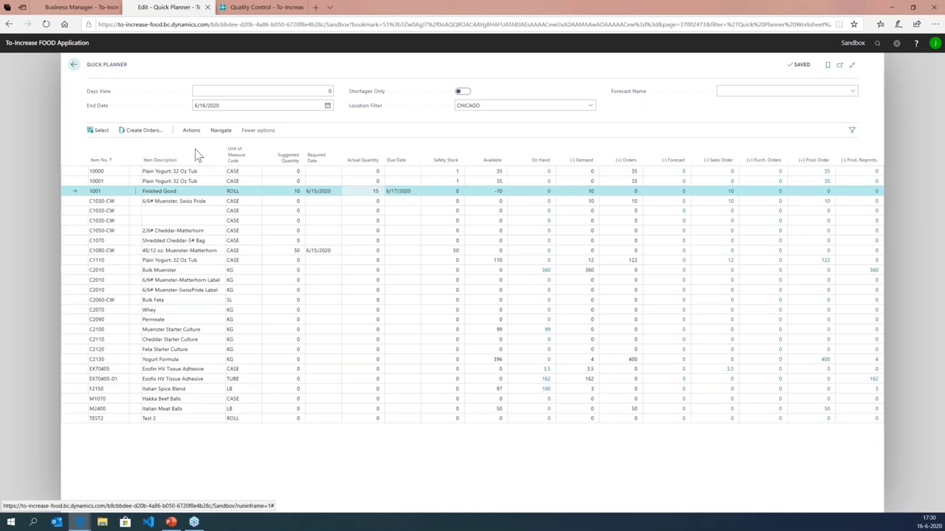
pyautogui.click(157, 136)
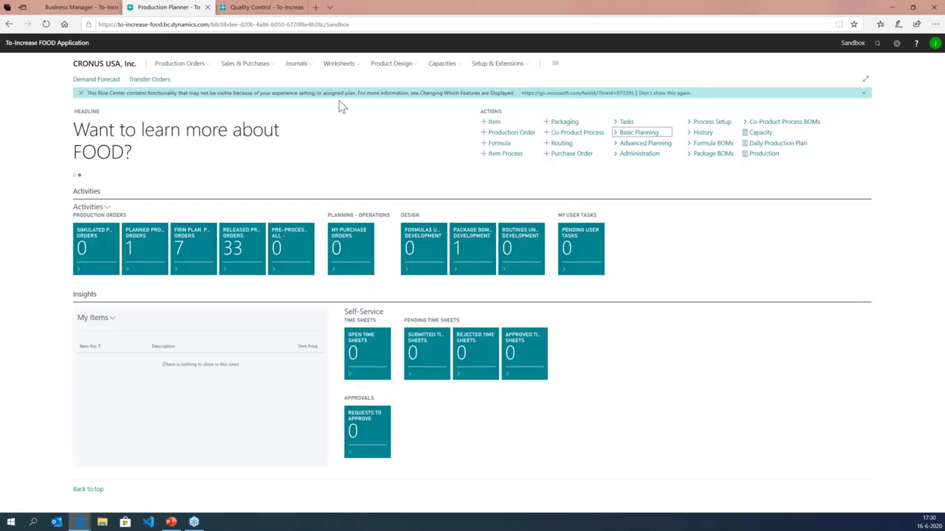
# Open the Batch Planning Worksheet and review the options for calculating it
pyautogui.click(641, 134)
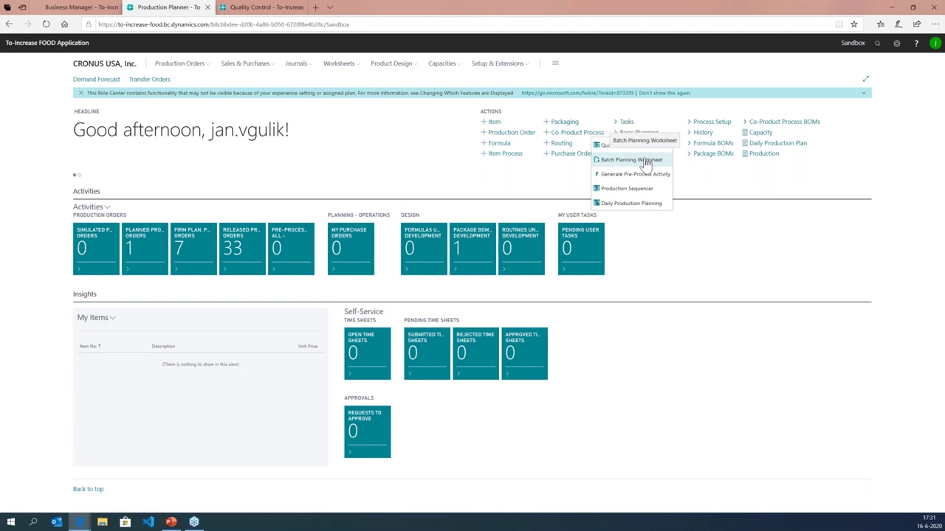
pyautogui.click(647, 161)
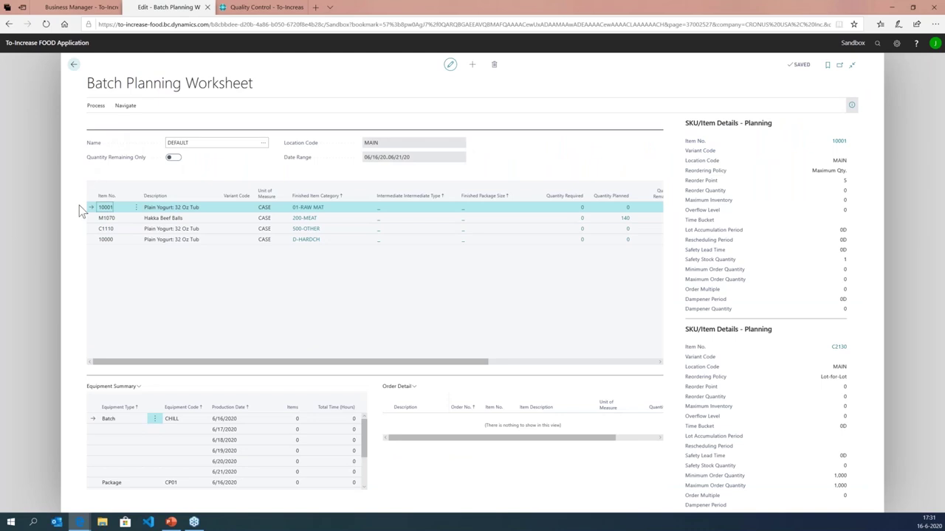
pyautogui.click(126, 109)
pyautogui.click(96, 107)
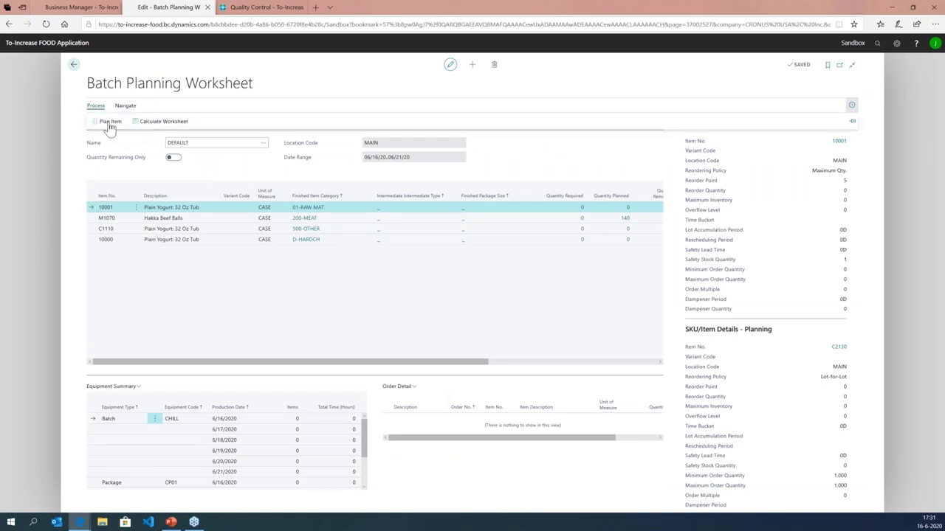
pyautogui.click(154, 126)
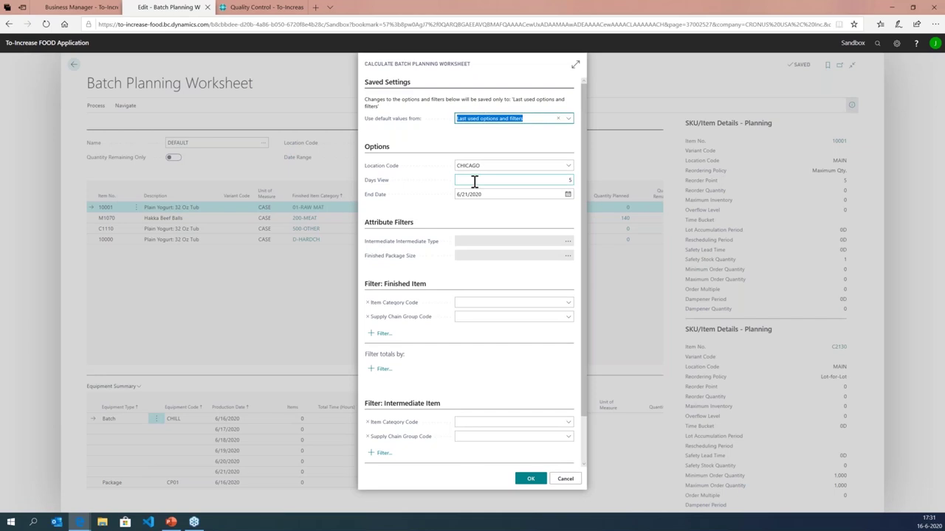
pyautogui.click(522, 180)
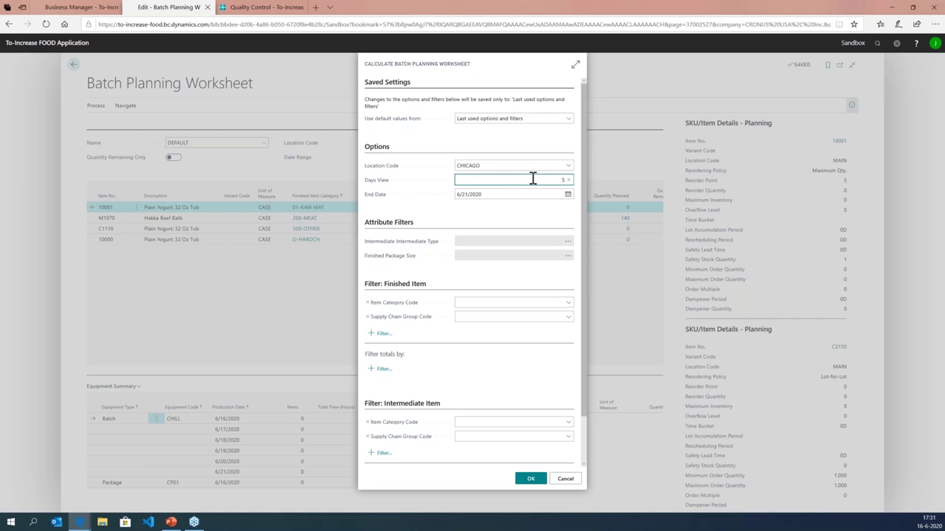
pyautogui.press('Return')
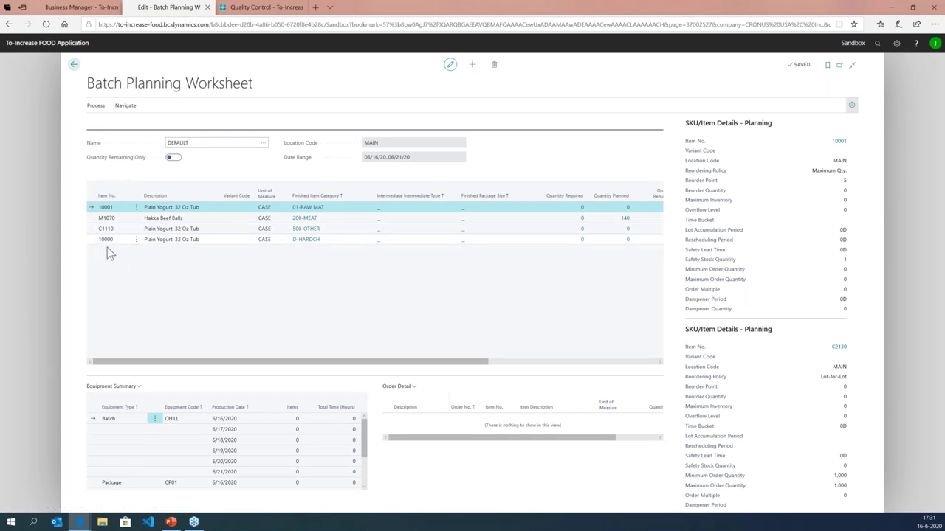
# Examine the worksheet's item lines and the production dates in the equipment summary
pyautogui.click(170, 206)
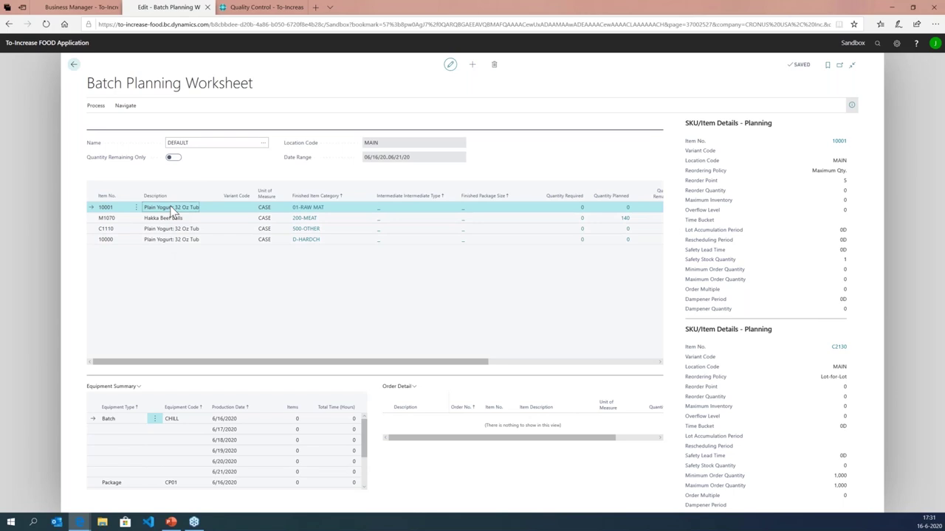
pyautogui.click(223, 421)
pyautogui.click(236, 429)
pyautogui.moveTo(99, 116); pyautogui.dragTo(219, 243)
pyautogui.click(220, 241)
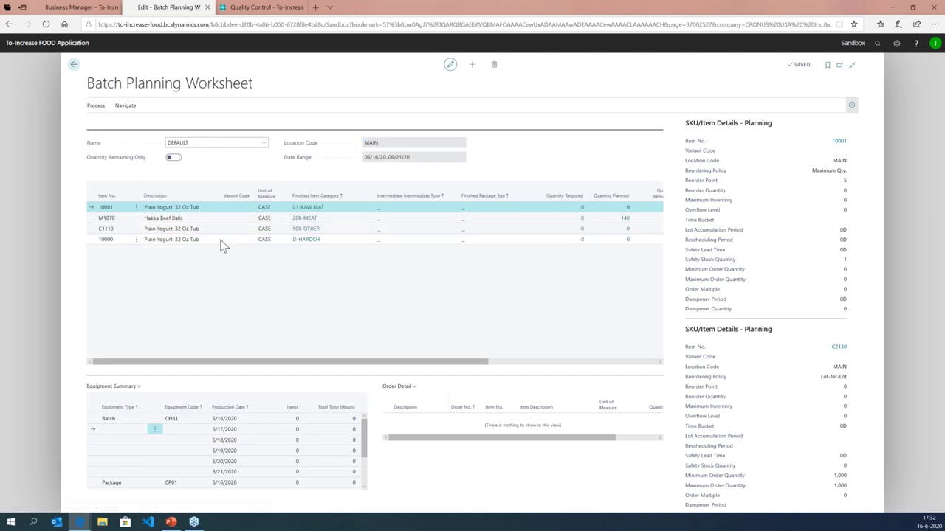
# Start Plan Item for Plain Yogurt item 10001 and check the intermediate quantity per case of each listed item
pyautogui.moveTo(96, 111); pyautogui.dragTo(105, 135)
pyautogui.click(96, 107)
pyautogui.click(102, 122)
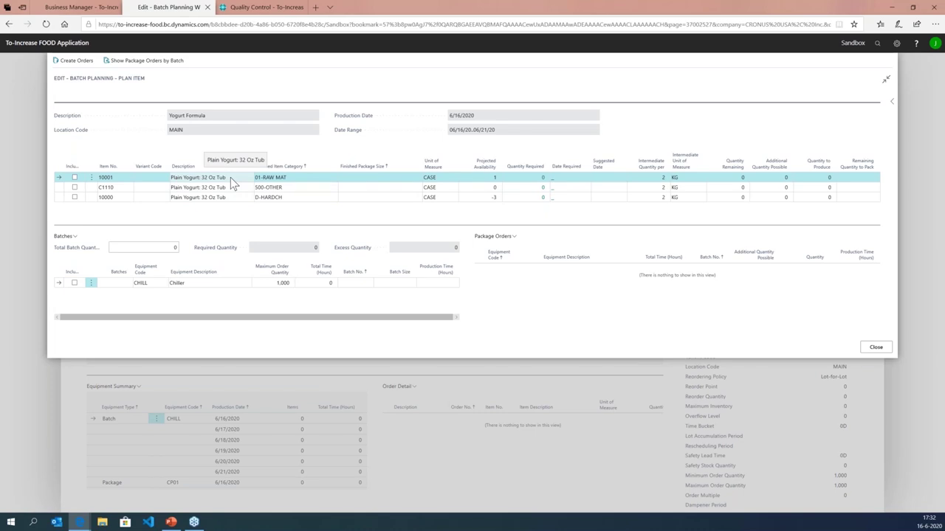
pyautogui.click(654, 189)
pyautogui.click(654, 196)
pyautogui.click(654, 187)
pyautogui.click(652, 181)
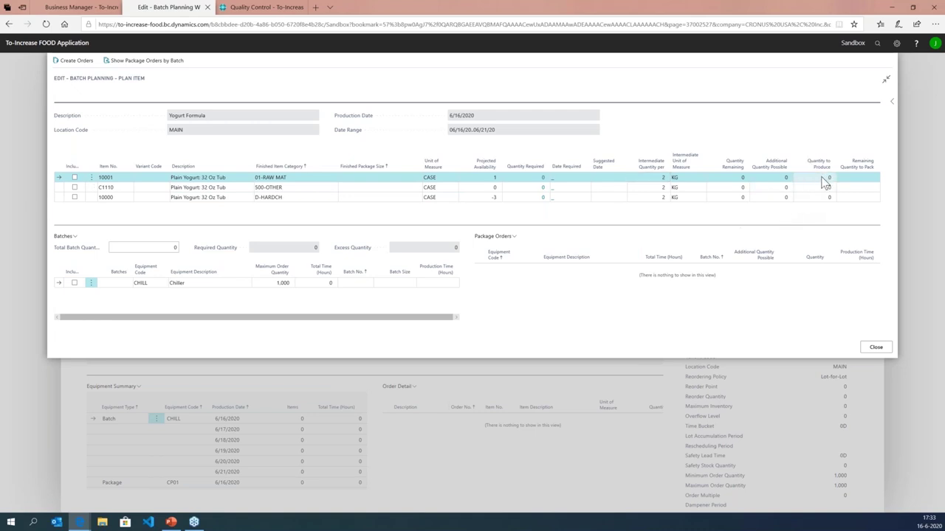
# Include items 10001, C1110 and 10000 in the batch plan, together with the CHILL equipment
pyautogui.click(74, 177)
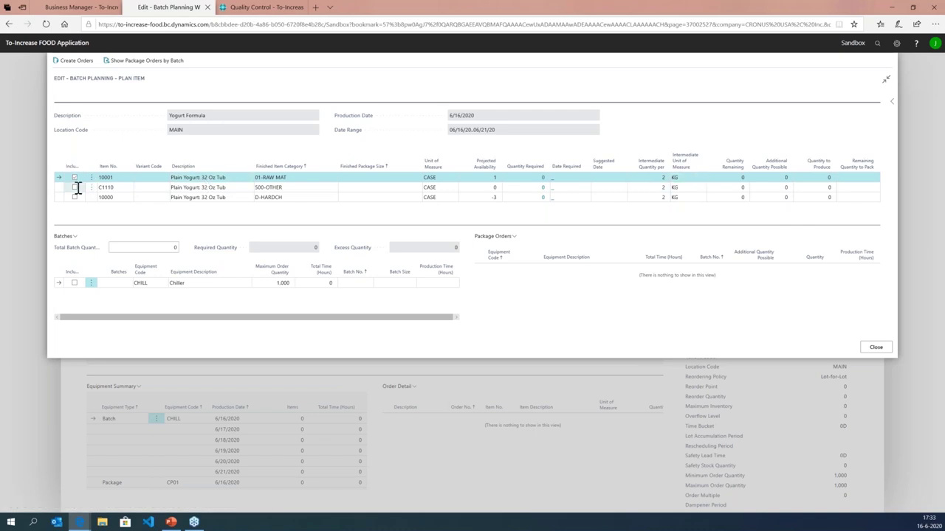
pyautogui.click(76, 189)
pyautogui.click(74, 187)
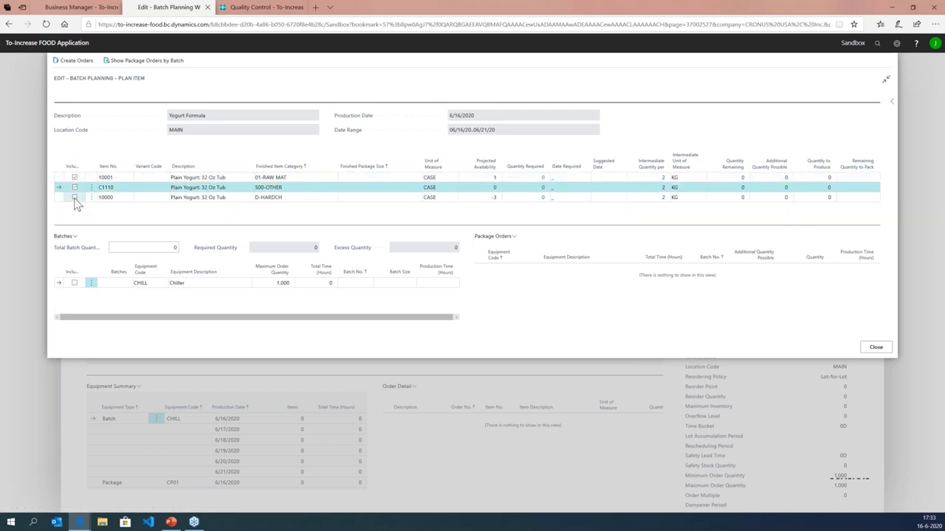
pyautogui.click(75, 198)
pyautogui.click(76, 198)
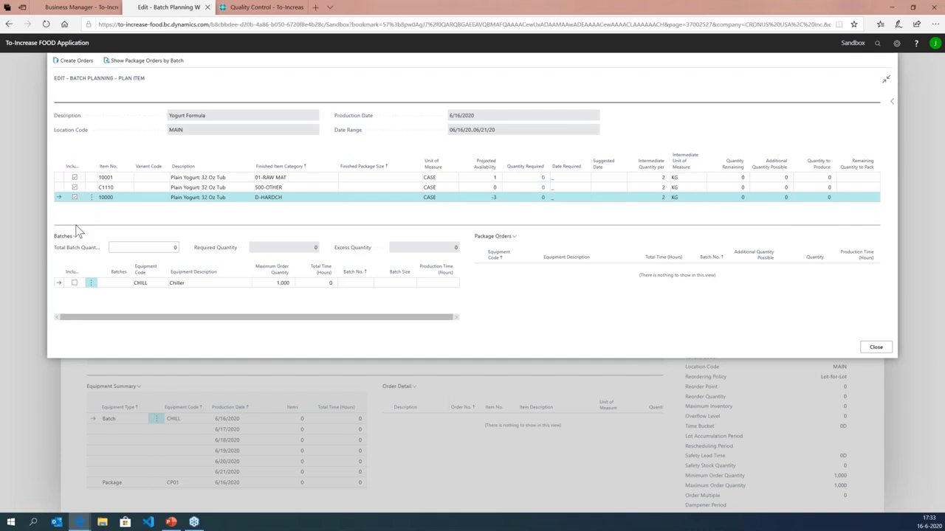
pyautogui.click(76, 284)
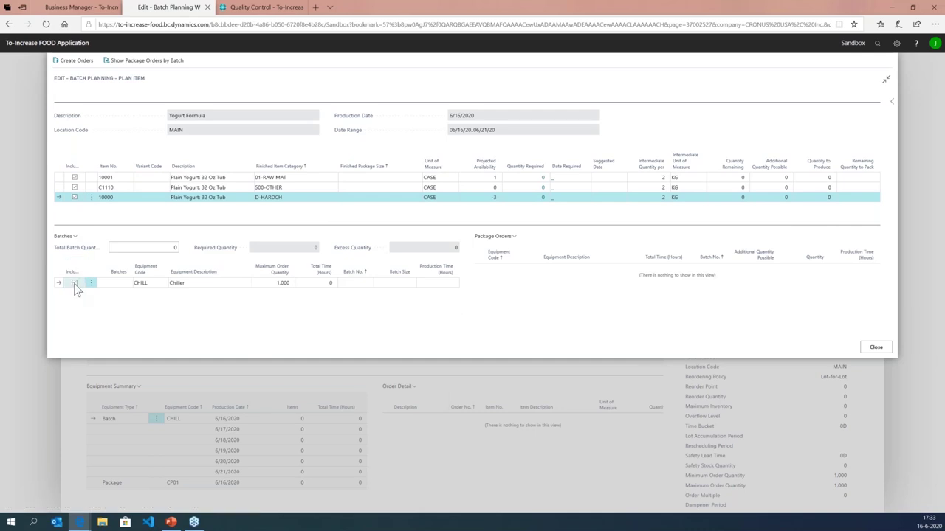
# Set the quantity to produce to 500 for item 10001, 200 for C1110 and 50 for 10000
pyautogui.click(826, 178)
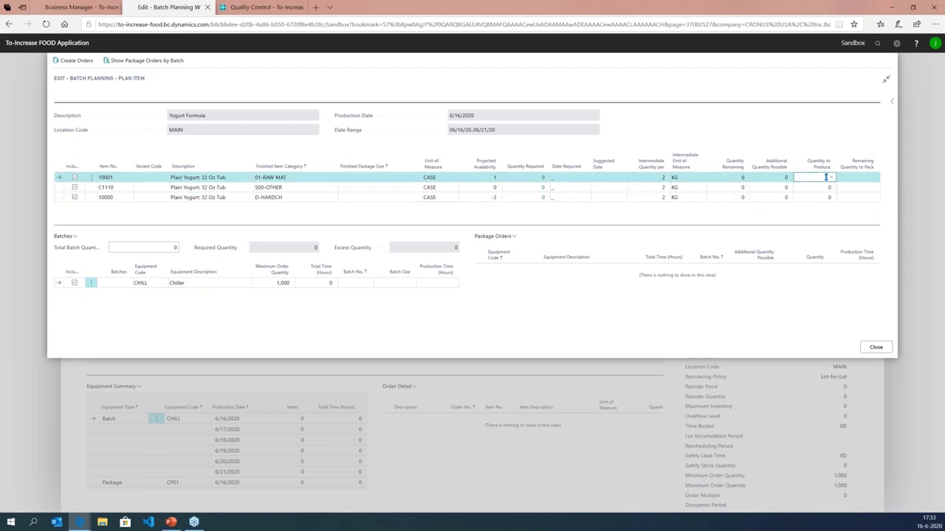
pyautogui.write('500')
pyautogui.click(819, 187)
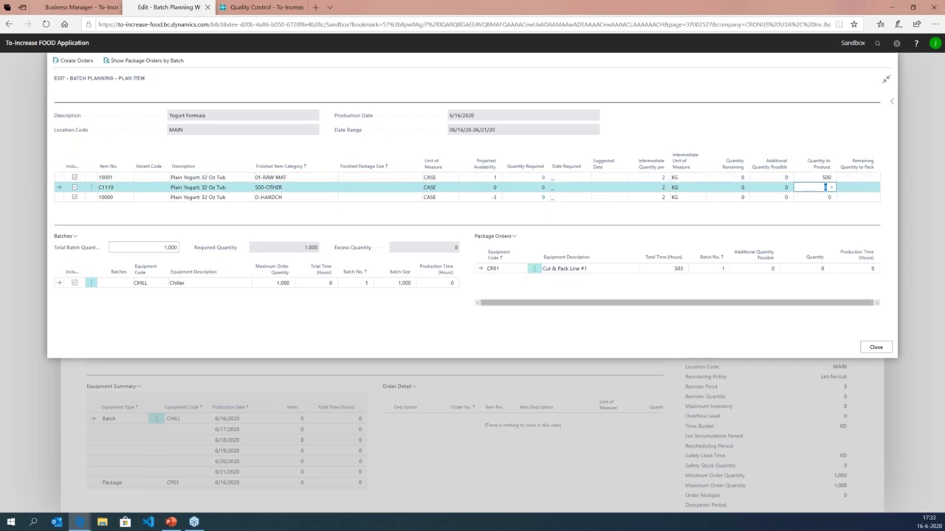
pyautogui.write('200')
pyautogui.click(819, 197)
pyautogui.write('50')
pyautogui.click(822, 186)
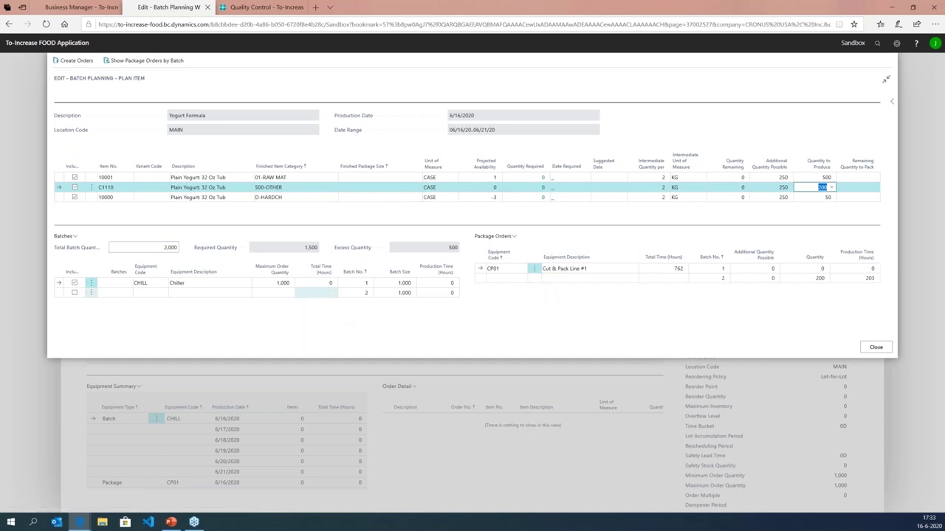
# Examine the two batch sizes and compare the total batch quantity with the required quantity
pyautogui.click(384, 290)
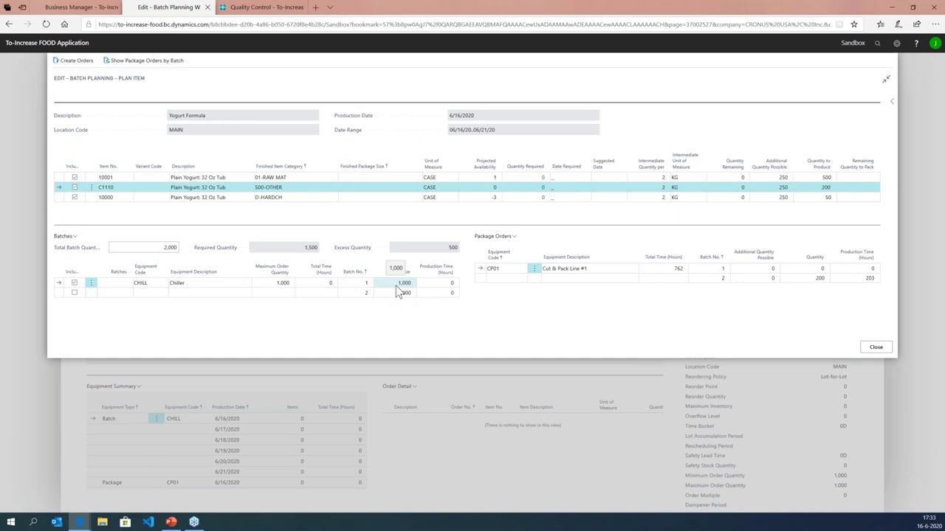
pyautogui.click(394, 292)
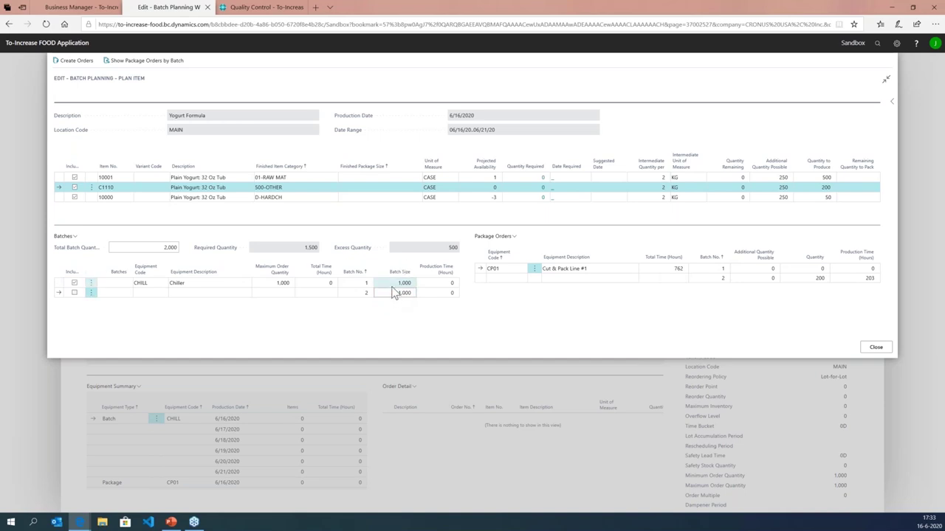
pyautogui.click(142, 246)
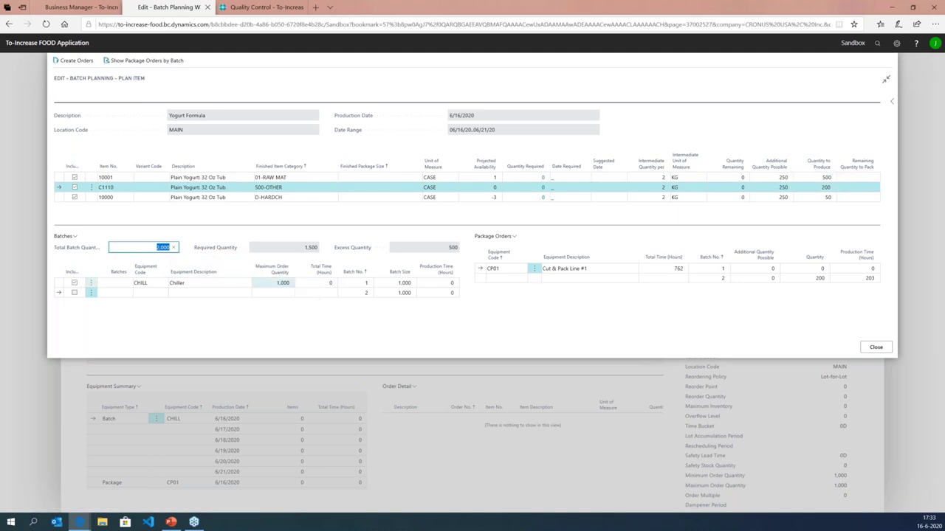
pyautogui.click(295, 252)
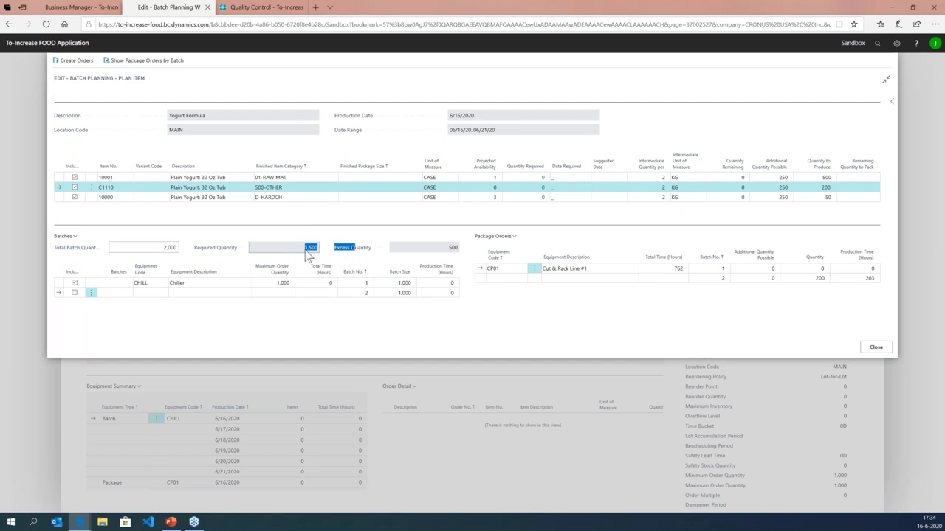
pyautogui.click(163, 249)
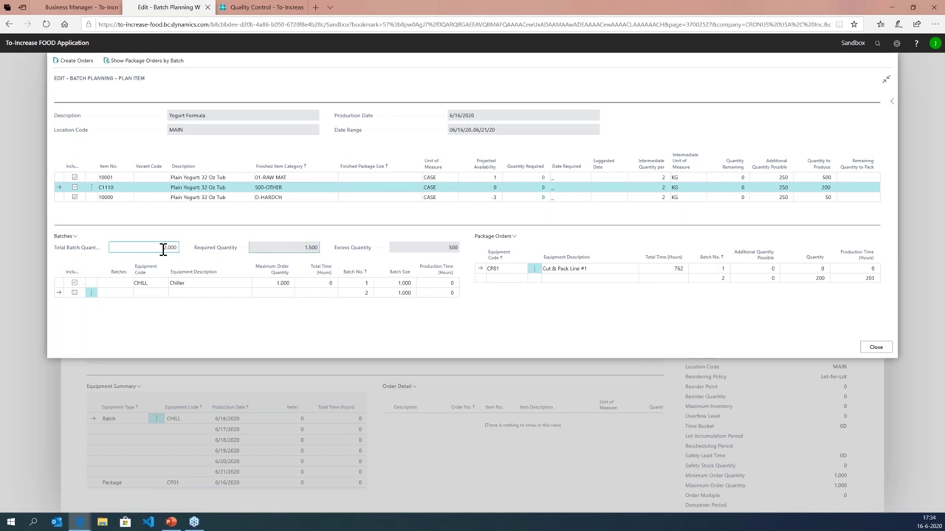
pyautogui.doubleClick(163, 249)
# Set the quantity to produce to 150 for item 10000, 300 for C1110 and 550 for 10001, and close the plan without creating orders
pyautogui.click(773, 179)
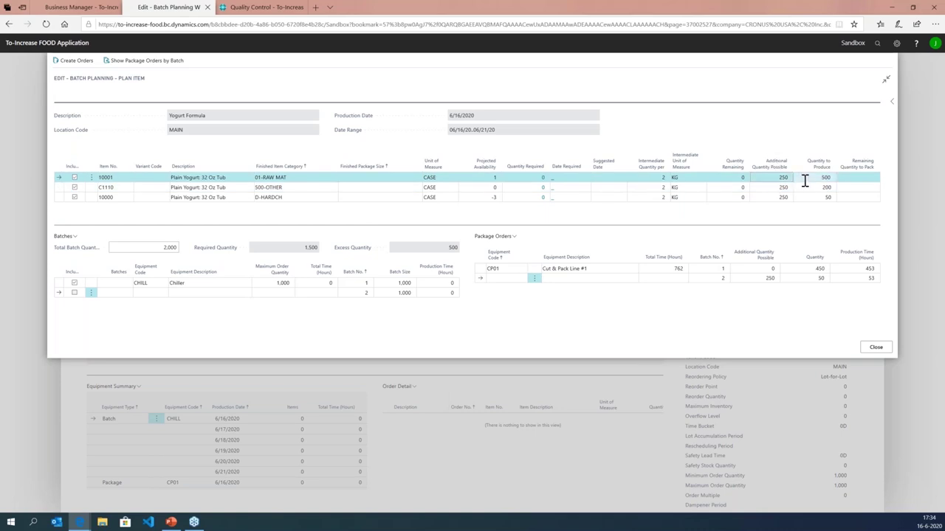
pyautogui.click(776, 189)
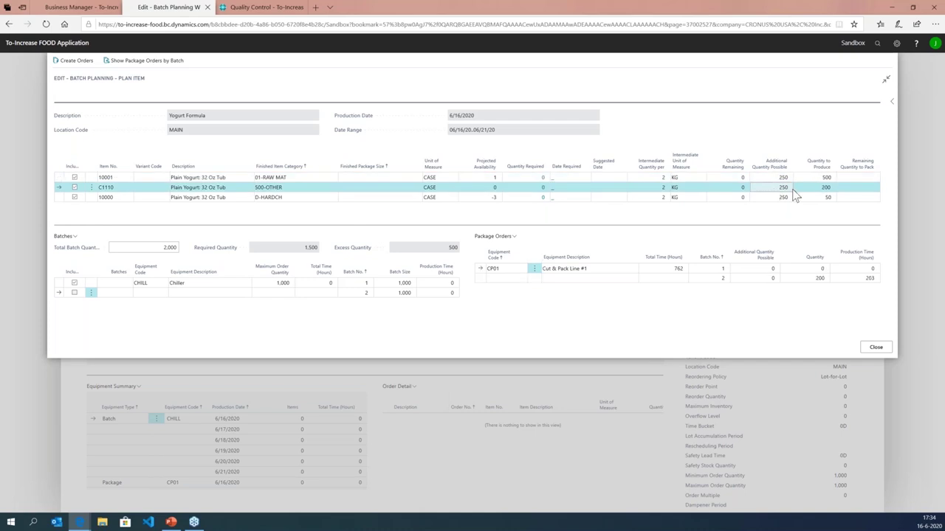
pyautogui.click(775, 198)
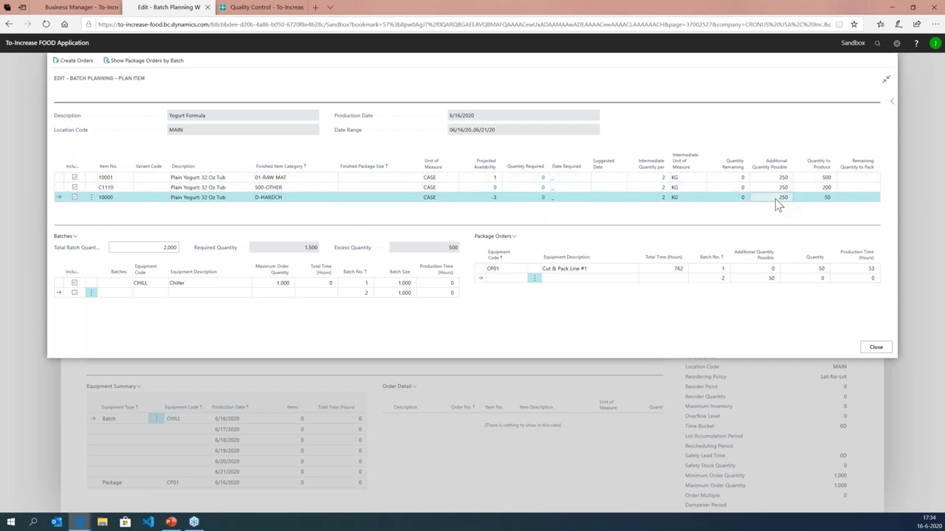
pyautogui.click(820, 198)
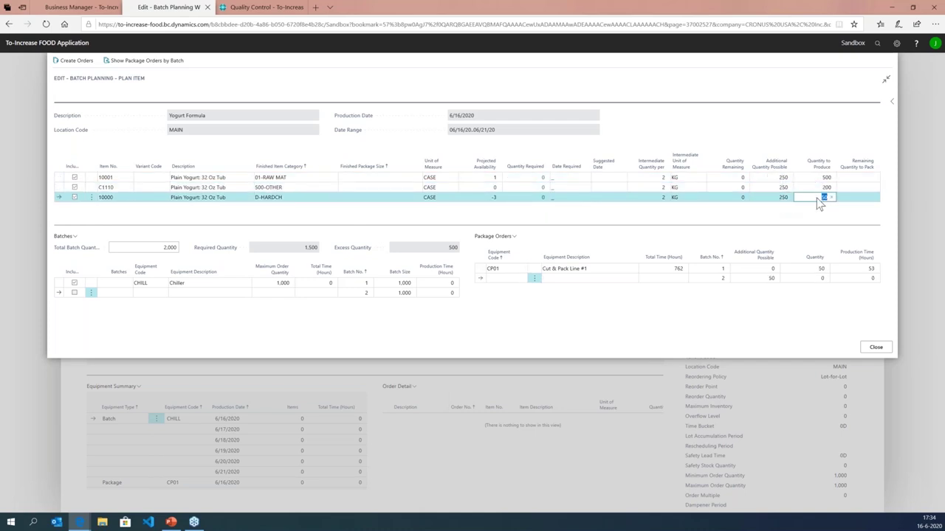
pyautogui.write('150')
pyautogui.click(822, 188)
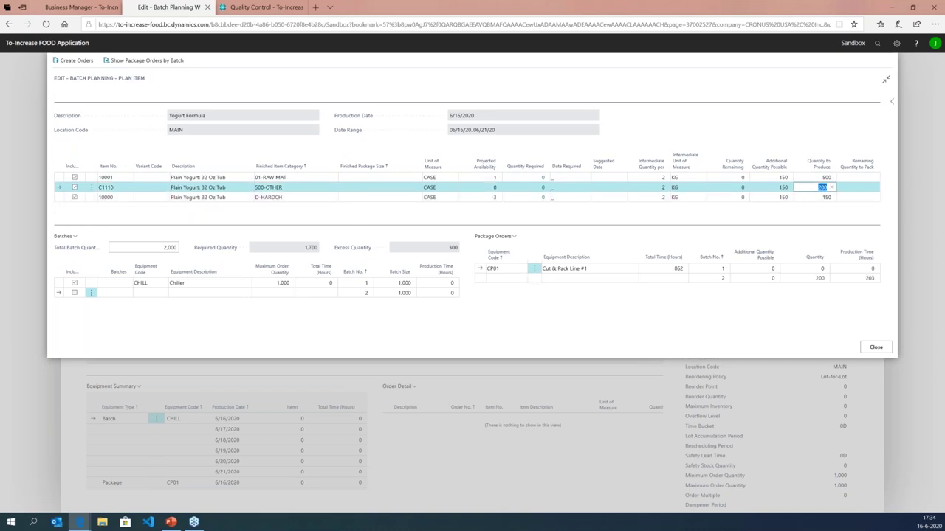
pyautogui.write('30')
pyautogui.click(821, 177)
pyautogui.write('55')
pyautogui.press('Return')
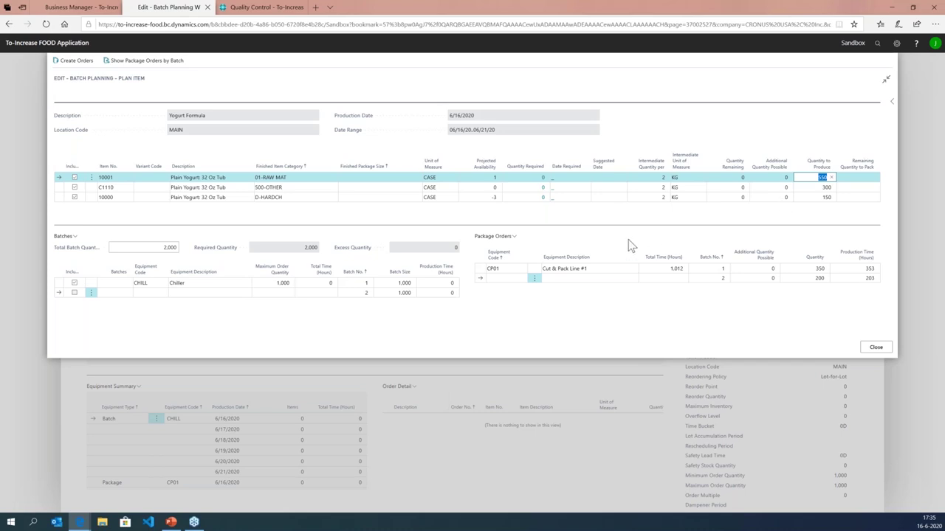
pyautogui.click(544, 247)
pyautogui.press('Escape')
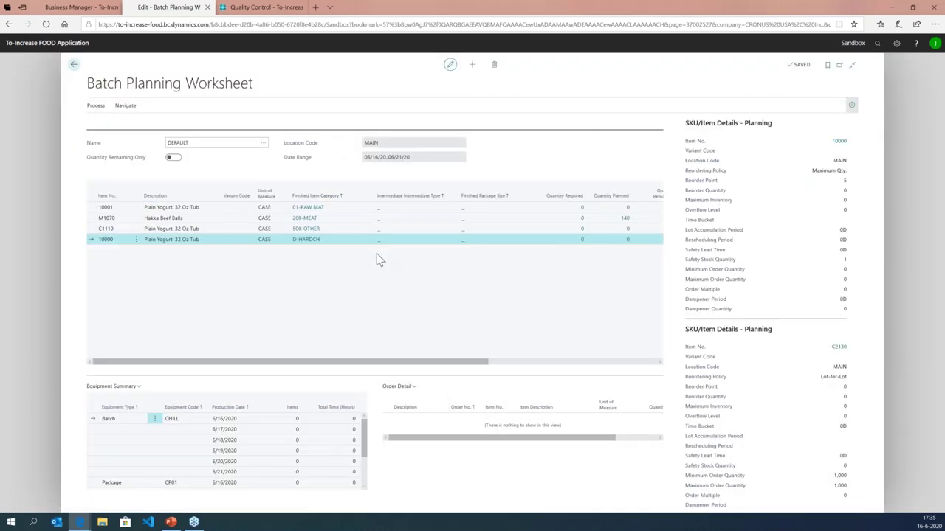
# Start Plan Item for Hakka Beef Balls item M1070 with production date 6/16/2020
pyautogui.click(123, 220)
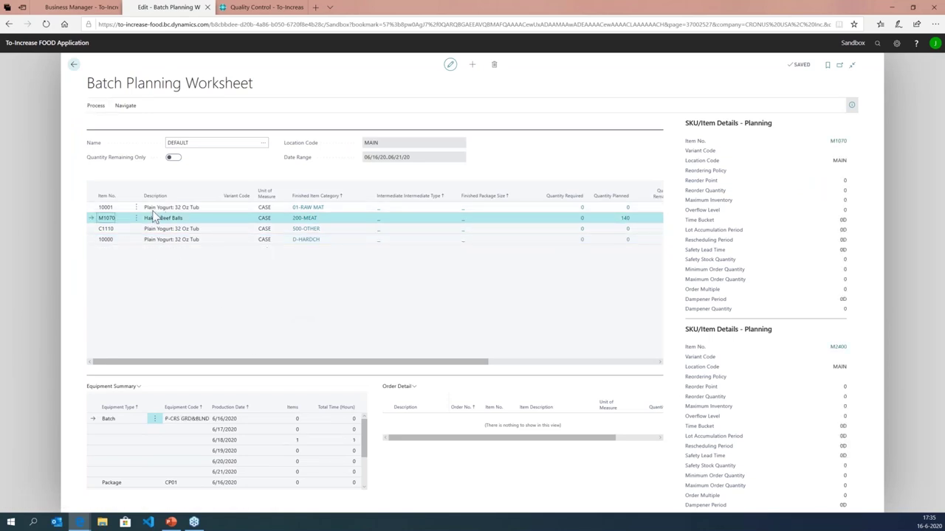
pyautogui.click(231, 417)
pyautogui.click(100, 109)
pyautogui.click(108, 121)
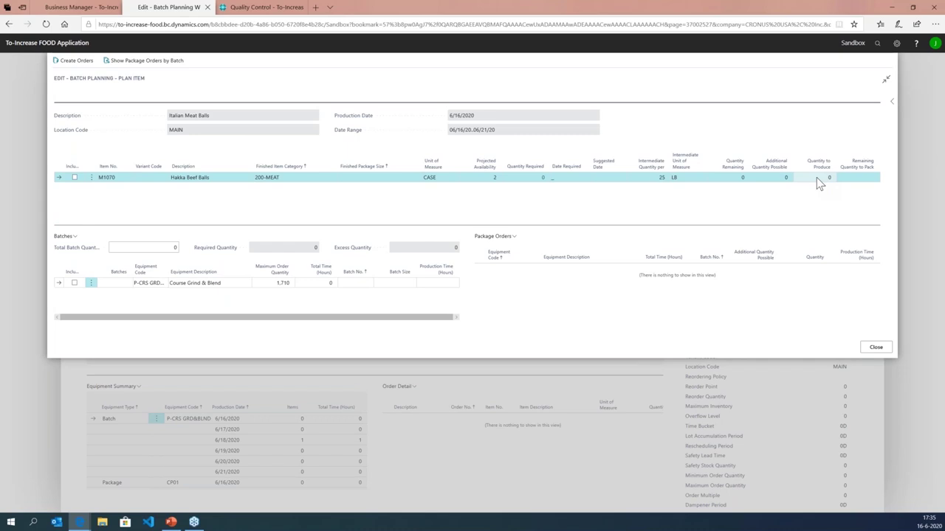
# Include item M1070 and the Course Grind & Blend equipment in the plan, with a quantity to produce of 50
pyautogui.click(74, 178)
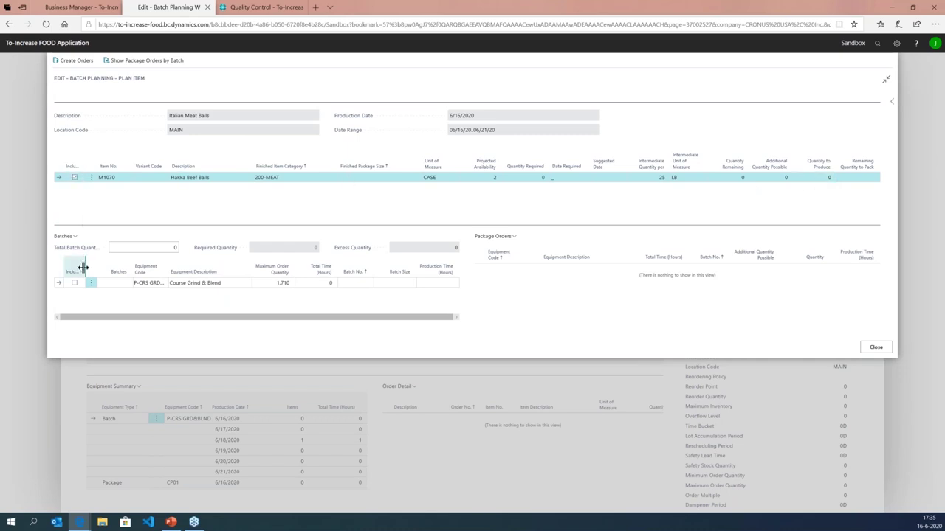
pyautogui.click(74, 282)
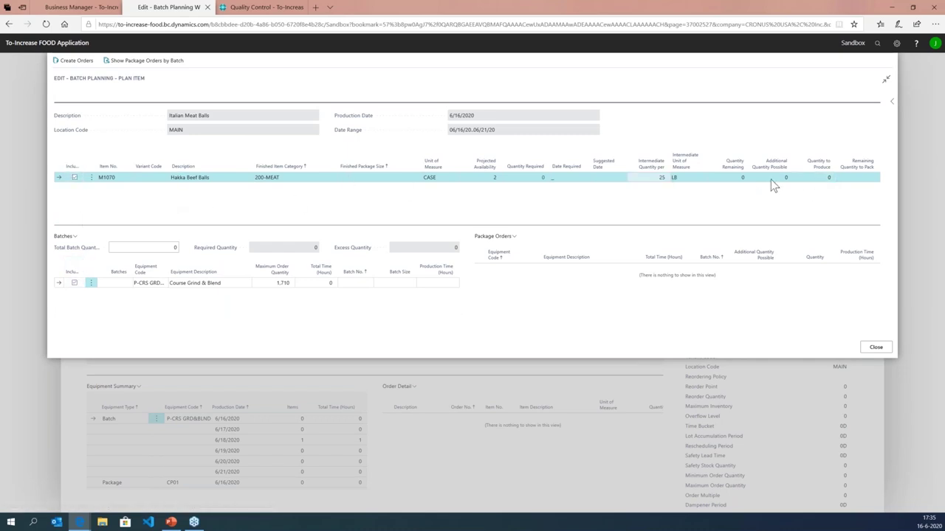
pyautogui.write('50')
pyautogui.press('Tab')
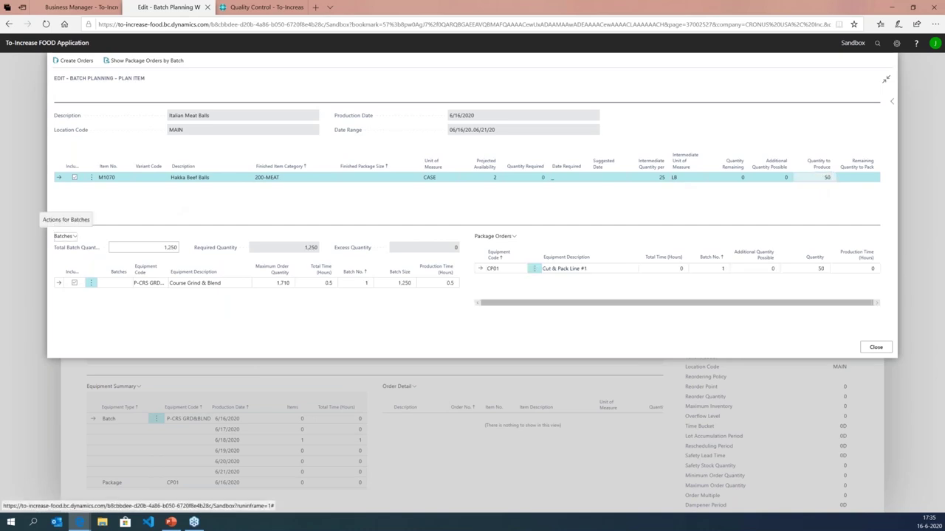
# Set the total batch quantity to 1,700 and the quantity to produce for Hakka Beef Balls to 68
pyautogui.click(166, 248)
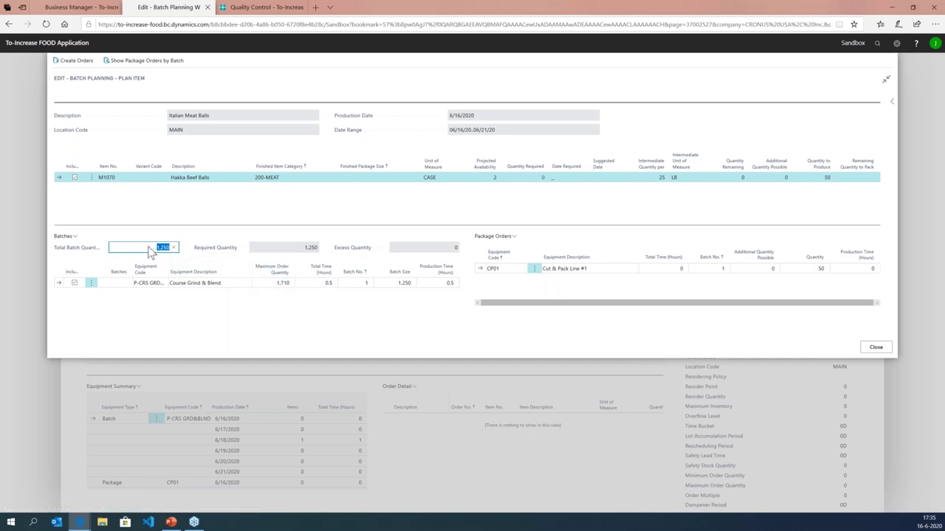
pyautogui.write('1700')
pyautogui.click(284, 231)
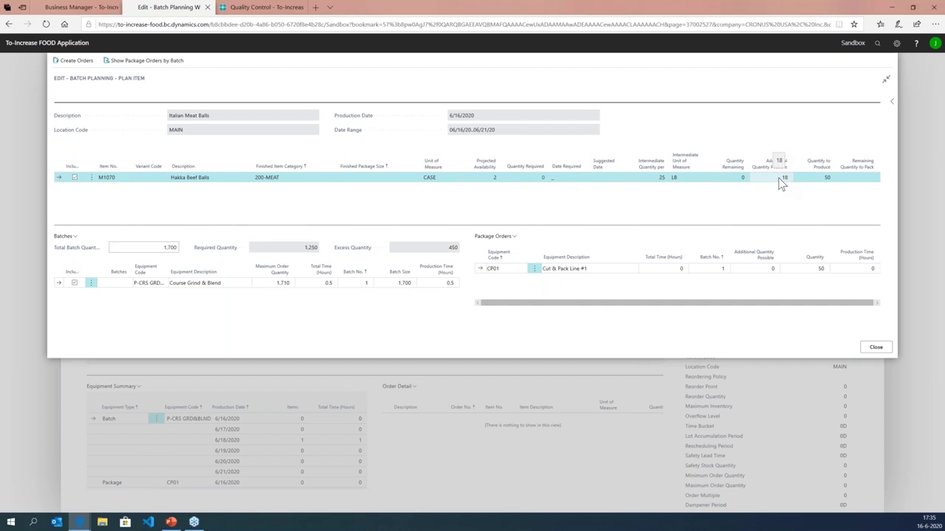
pyautogui.click(806, 180)
pyautogui.write('68')
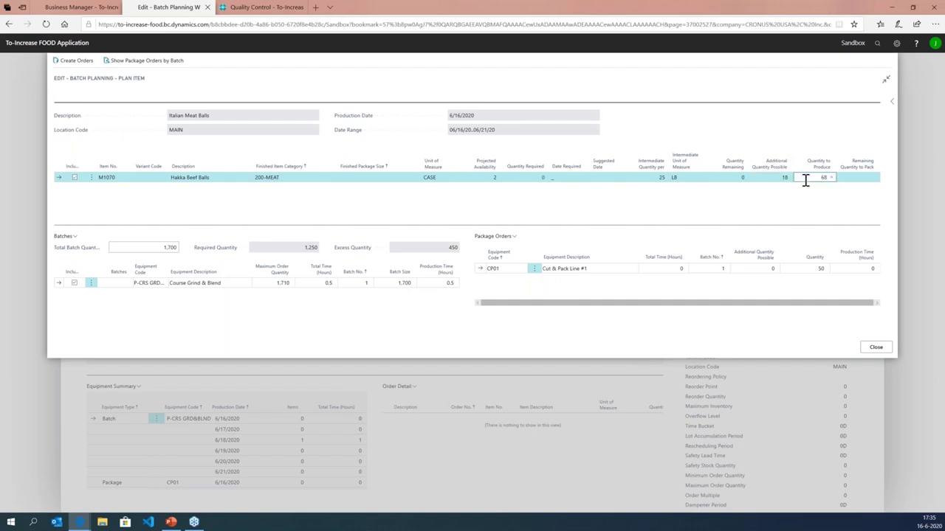
pyautogui.press('Tab')
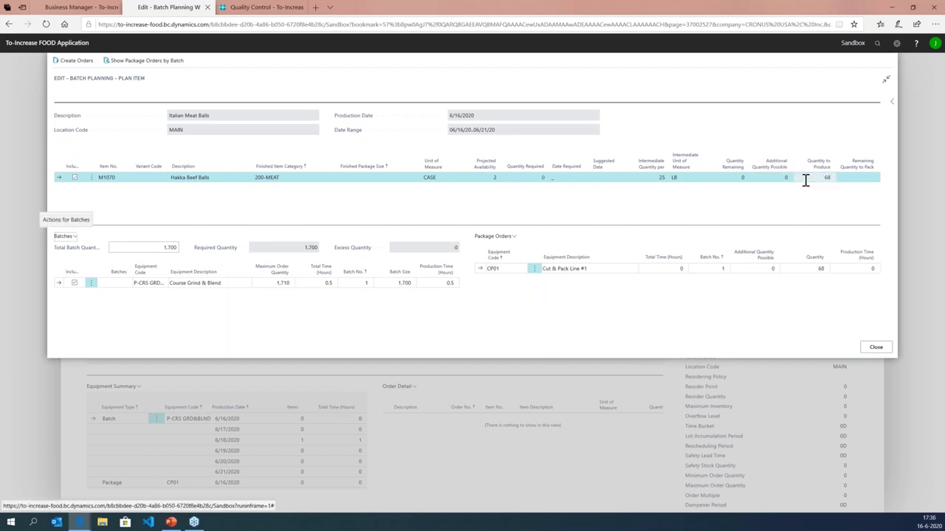
pyautogui.click(186, 181)
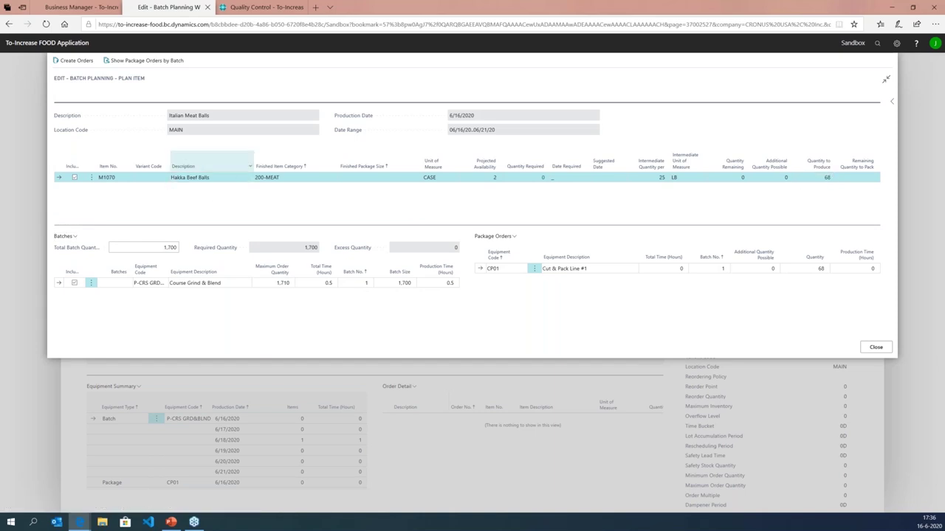
# Create the production orders for the Hakka Beef Balls plan with the order status Released
pyautogui.click(81, 61)
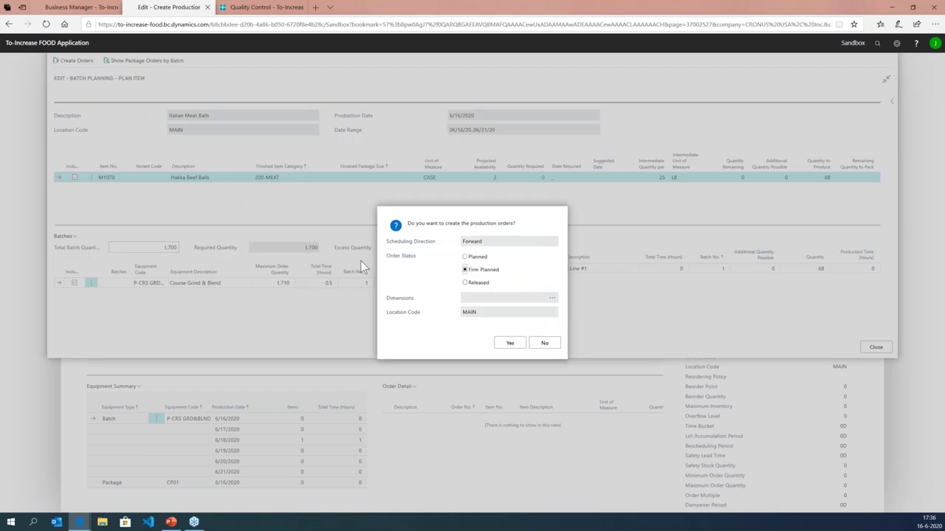
pyautogui.click(465, 283)
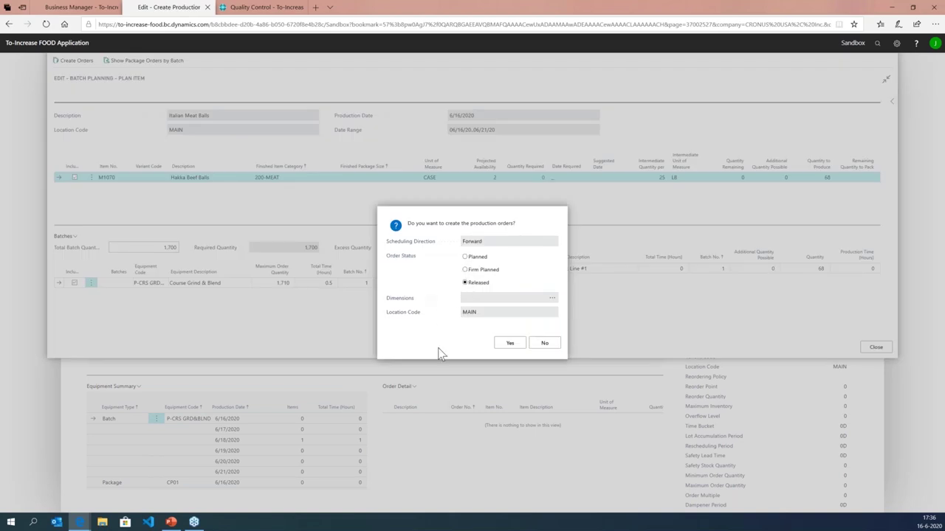
pyautogui.click(510, 344)
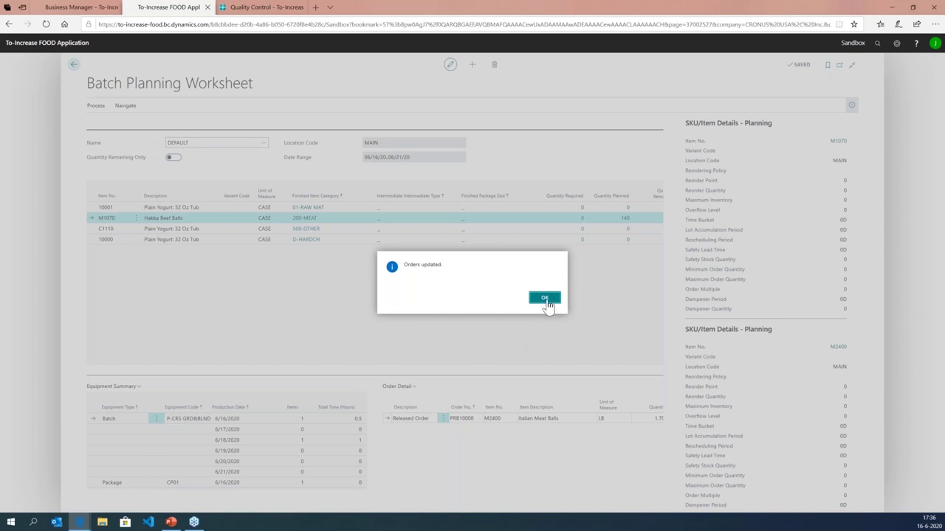
pyautogui.press('Return')
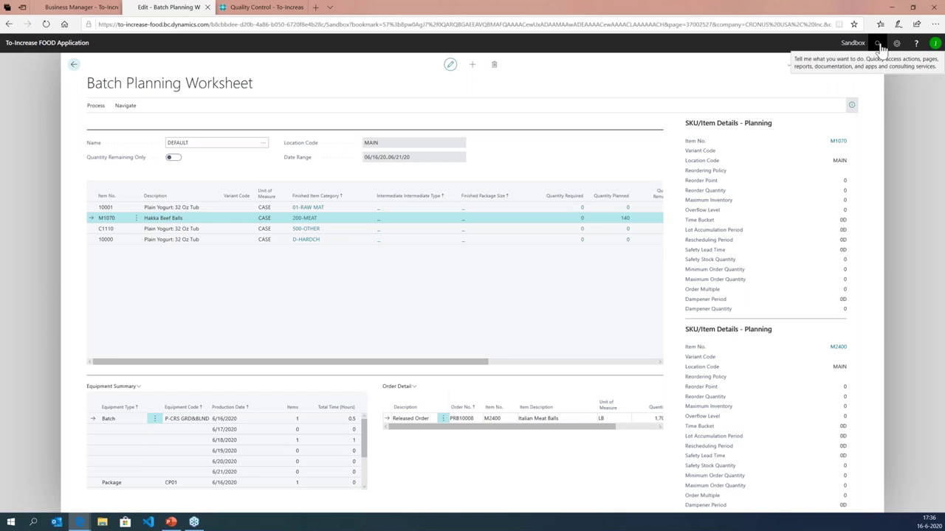
# Leave the Batch Planning Worksheet and open the Batch Reporting page through a search for "batch repo"
pyautogui.press('Escape')
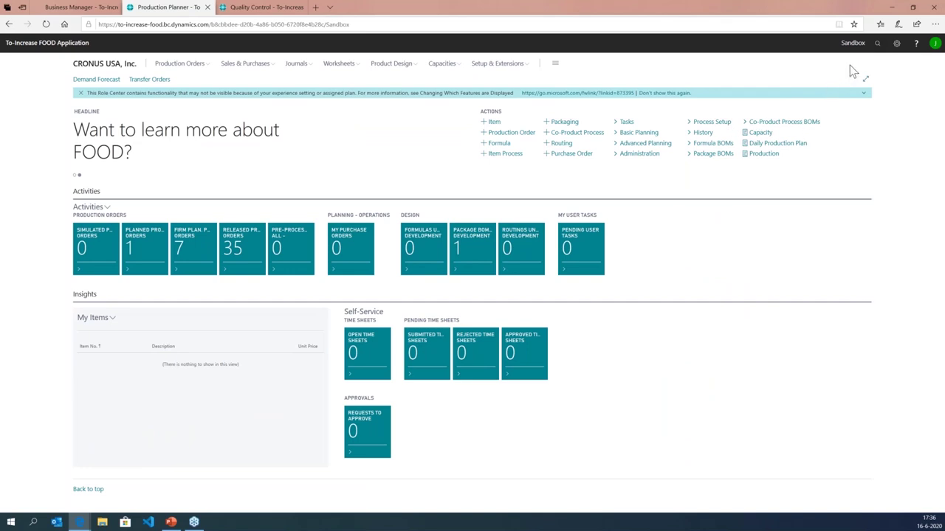
pyautogui.click(877, 46)
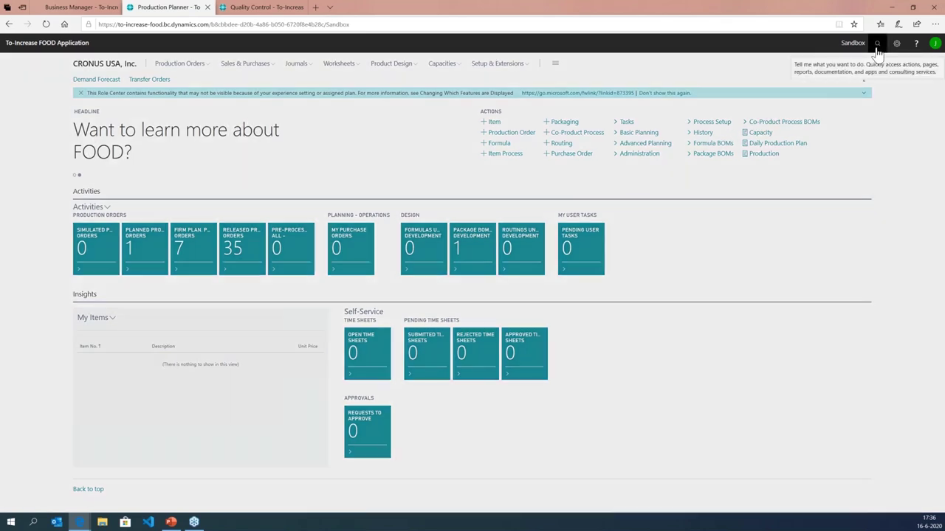
pyautogui.write('batch repo')
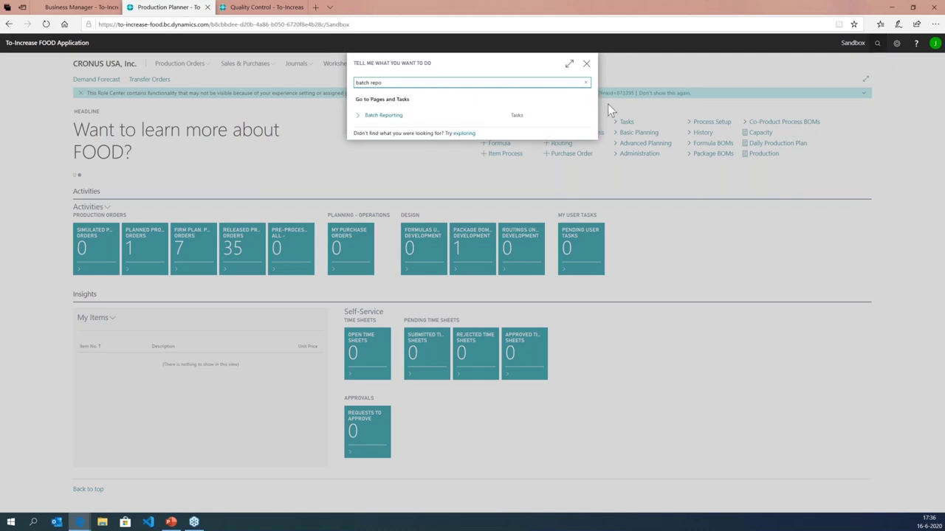
pyautogui.click(383, 117)
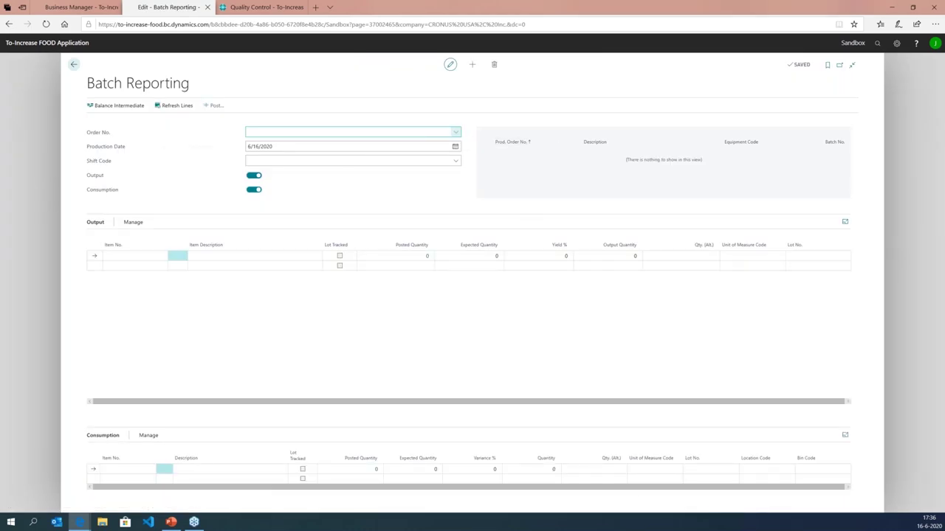
# Load the newest Italian Meat Balls production order into Batch Reporting, leaving the shift code empty
pyautogui.click(430, 134)
pyautogui.scroll(-5, 316, 191)
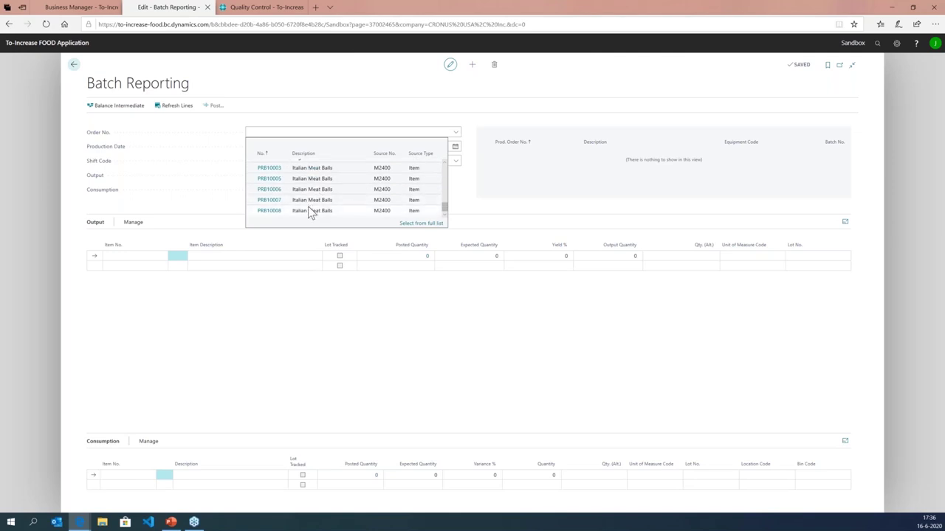
pyautogui.click(311, 211)
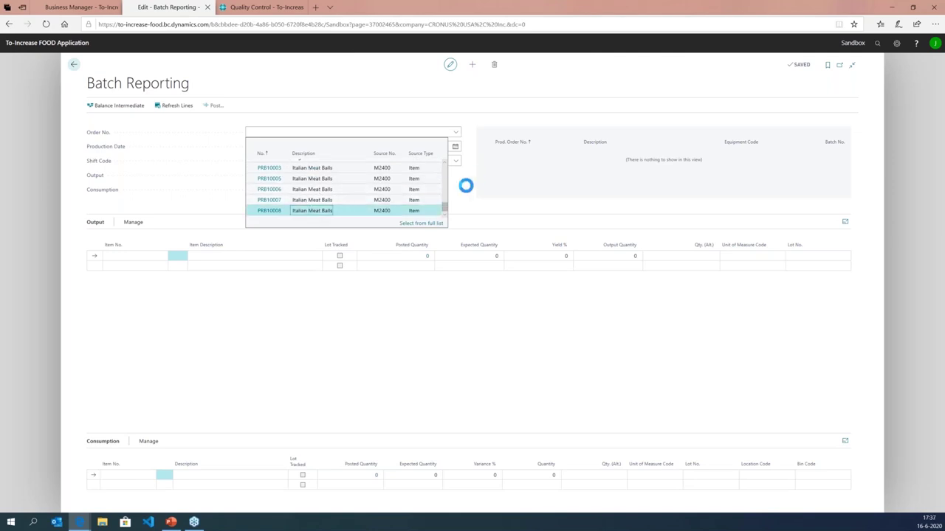
pyautogui.click(300, 161)
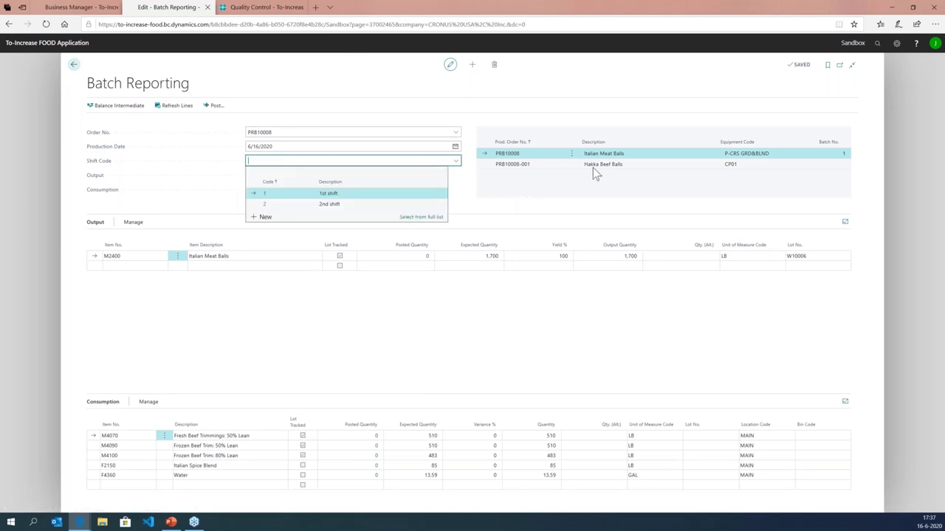
pyautogui.click(268, 133)
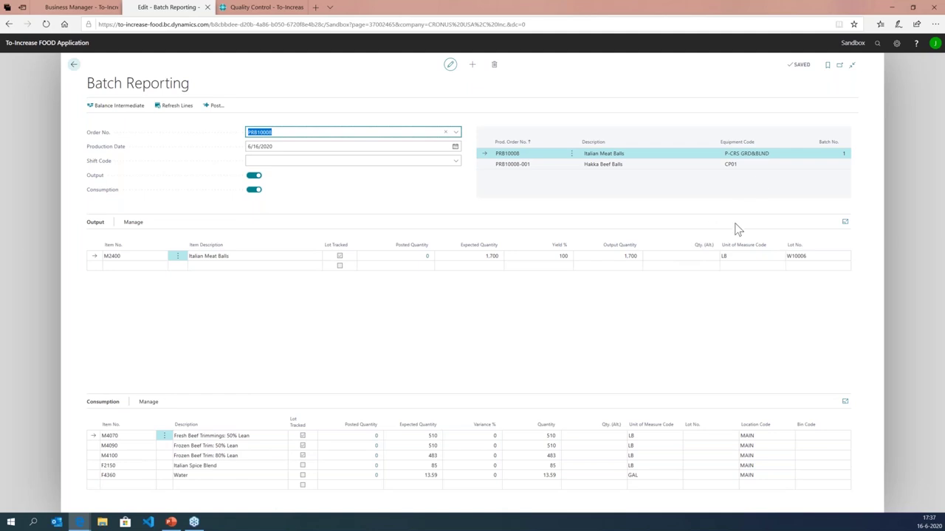
# Compare the output and consumption lines of the Hakka Beef Balls package order with those of the Italian Meat Balls batch order
pyautogui.click(559, 165)
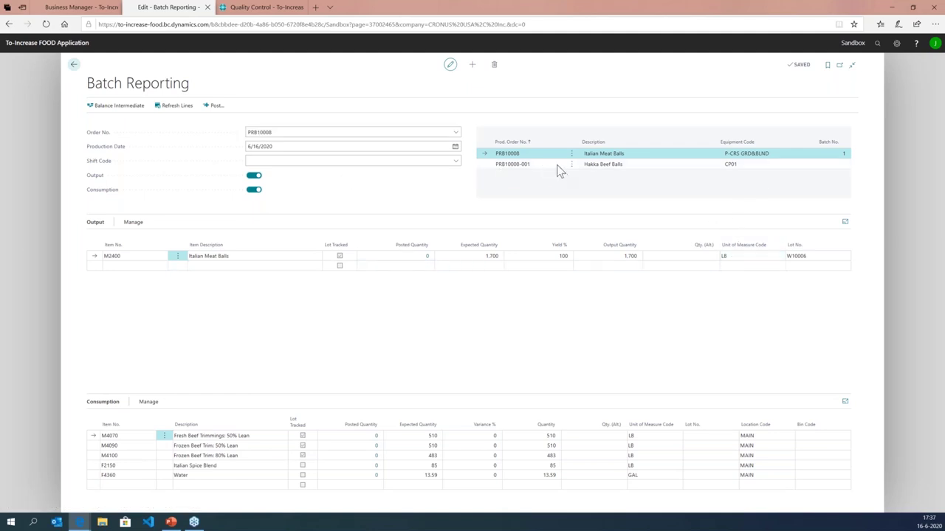
pyautogui.click(632, 257)
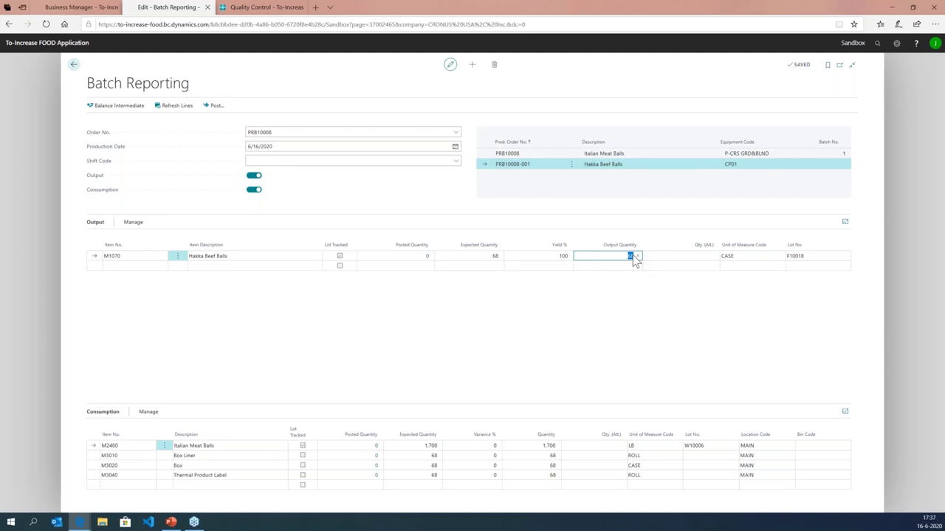
pyautogui.click(616, 154)
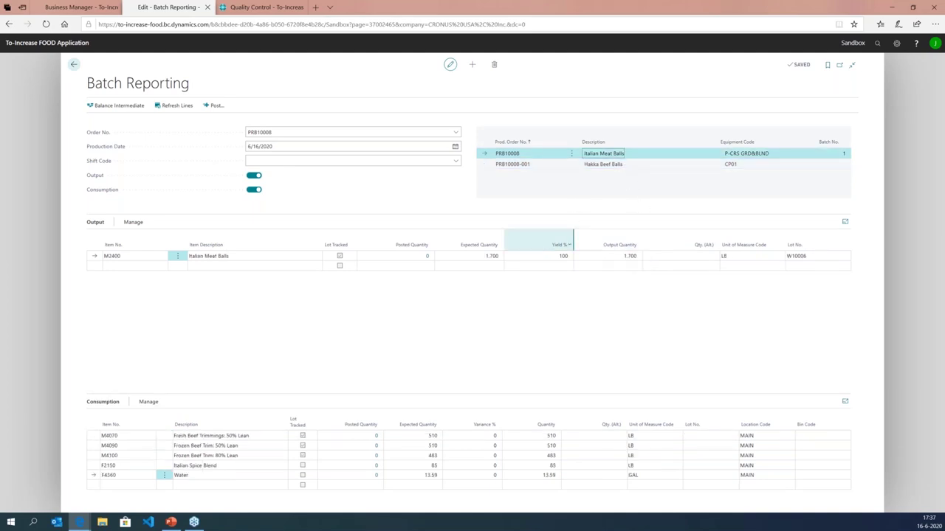
pyautogui.click(598, 256)
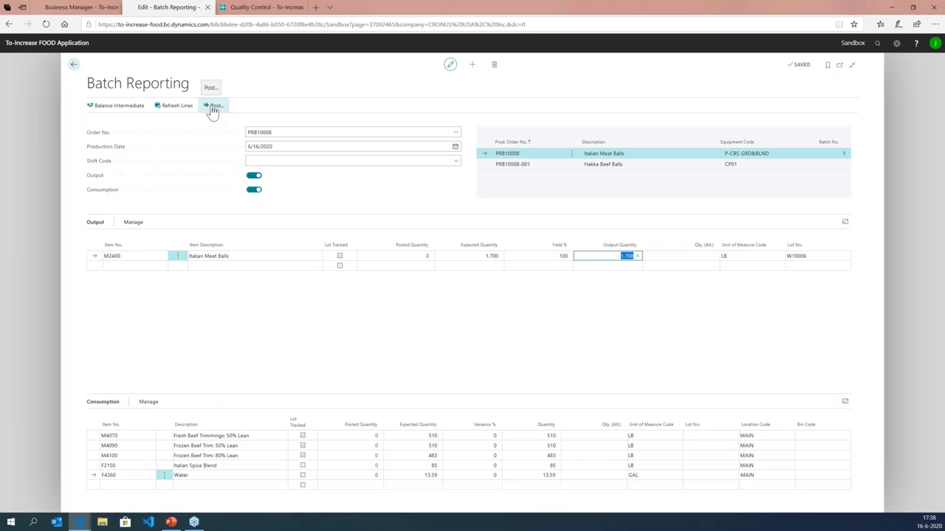
pyautogui.click(614, 168)
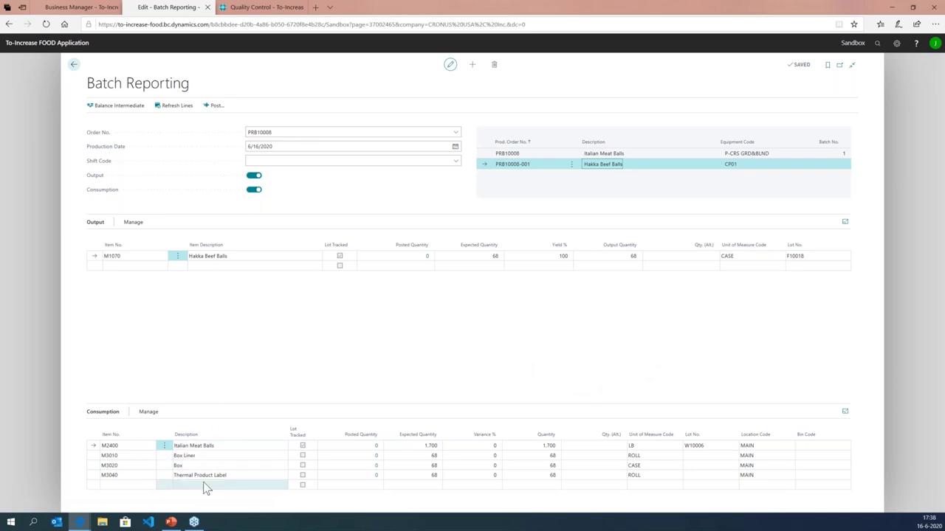
pyautogui.click(547, 155)
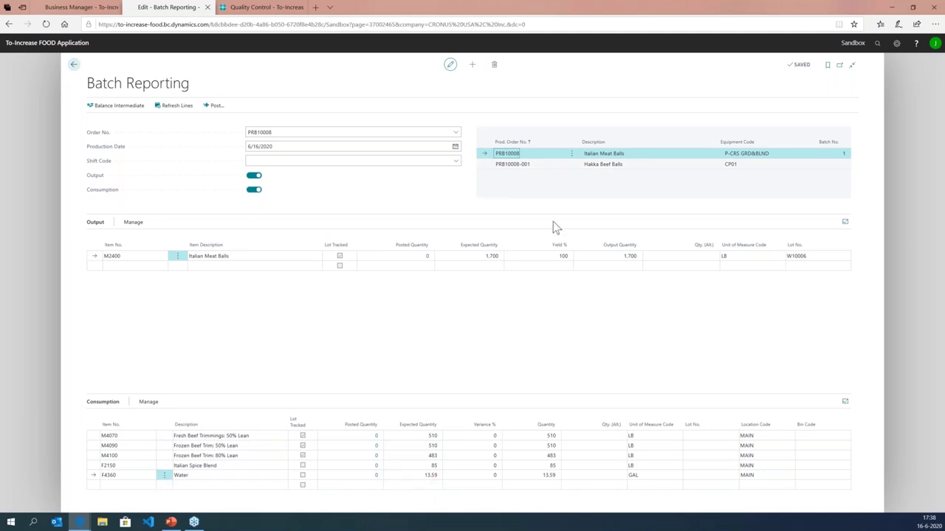
# Show the output and consumption lines of the Hakka Beef Balls package order
pyautogui.click(601, 166)
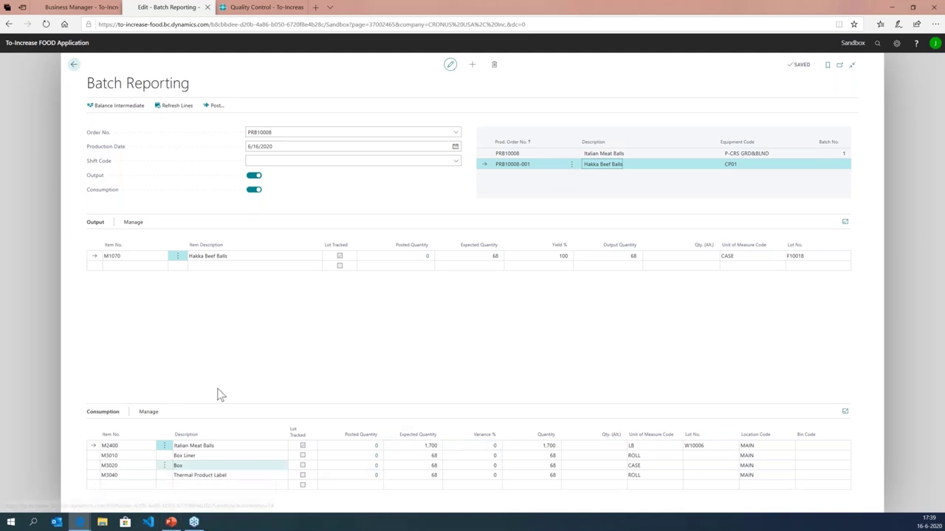
# Switch to PowerPoint and start the slide show from the "Demonstration – Quality Control" slide
pyautogui.click(172, 522)
pyautogui.click(66, 271)
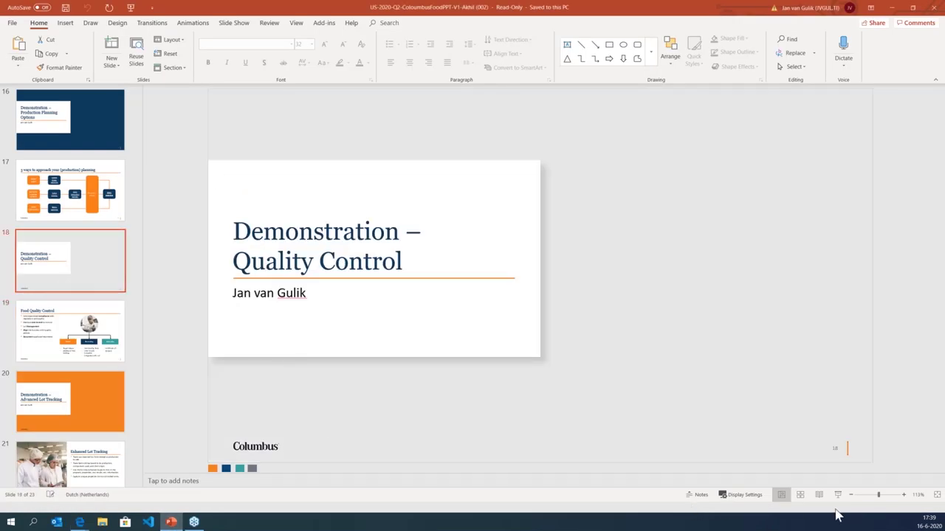
pyautogui.click(837, 495)
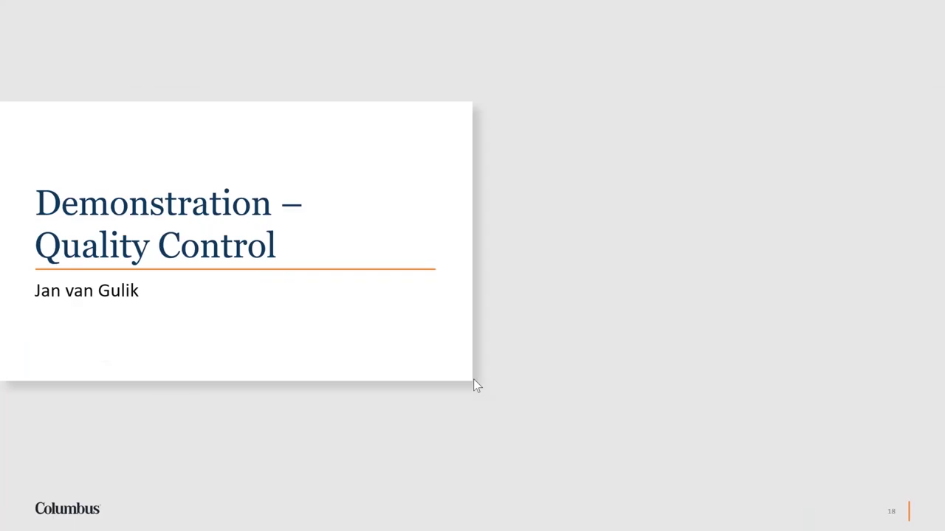
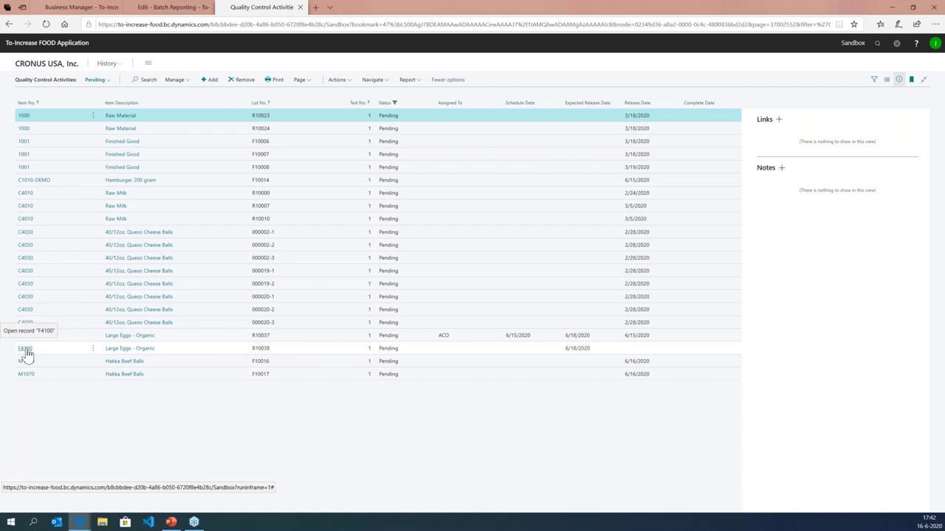
# Open the pending quality control test for Large Eggs - Organic, lot R10038
pyautogui.click(27, 351)
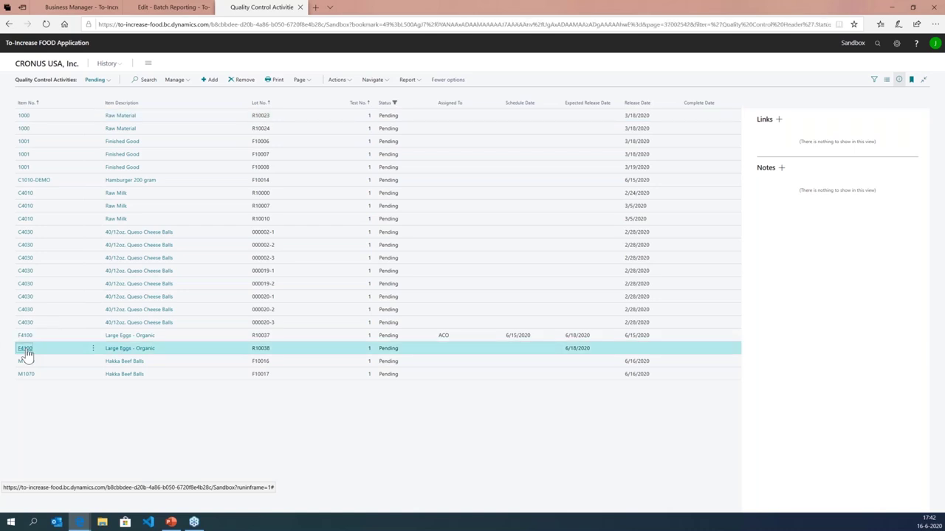
pyautogui.click(25, 349)
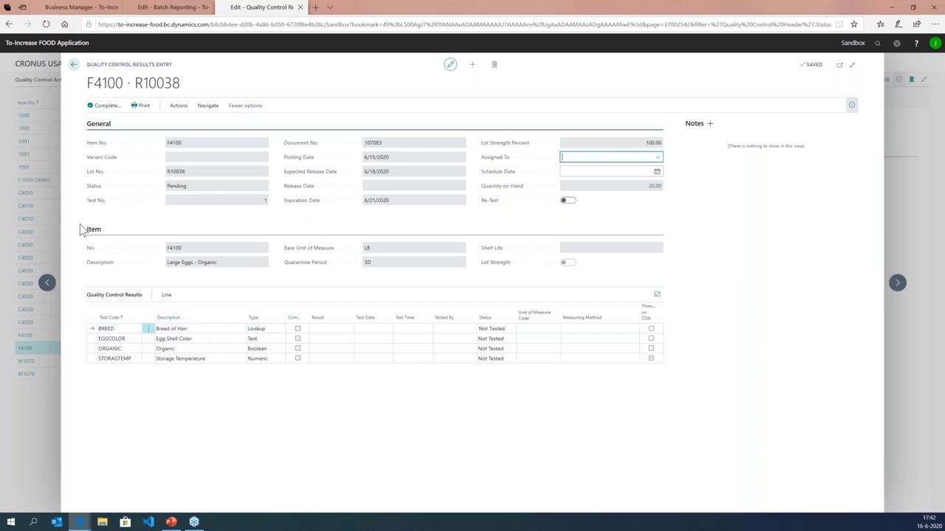
# Look up the hen breeds and enter RHODE (Rhode Island Red) as the Breed of Hen result
pyautogui.click(329, 331)
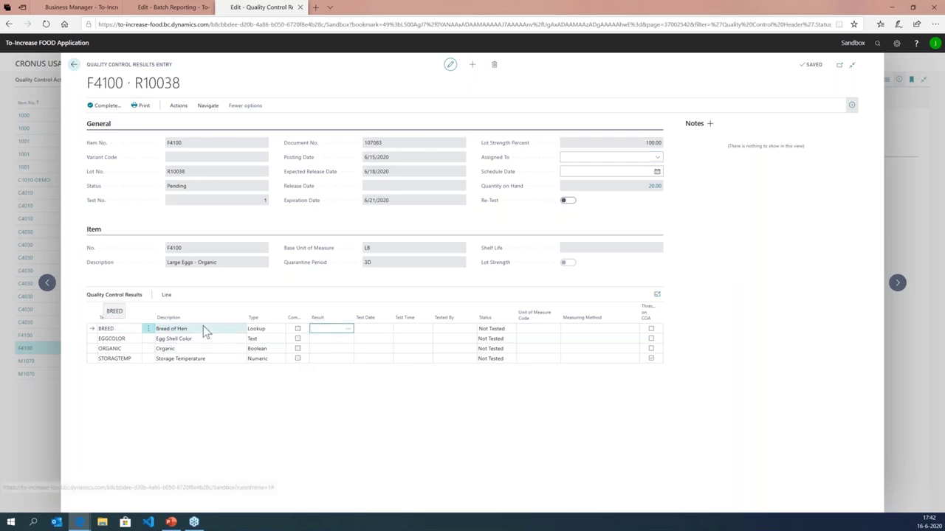
pyautogui.click(348, 332)
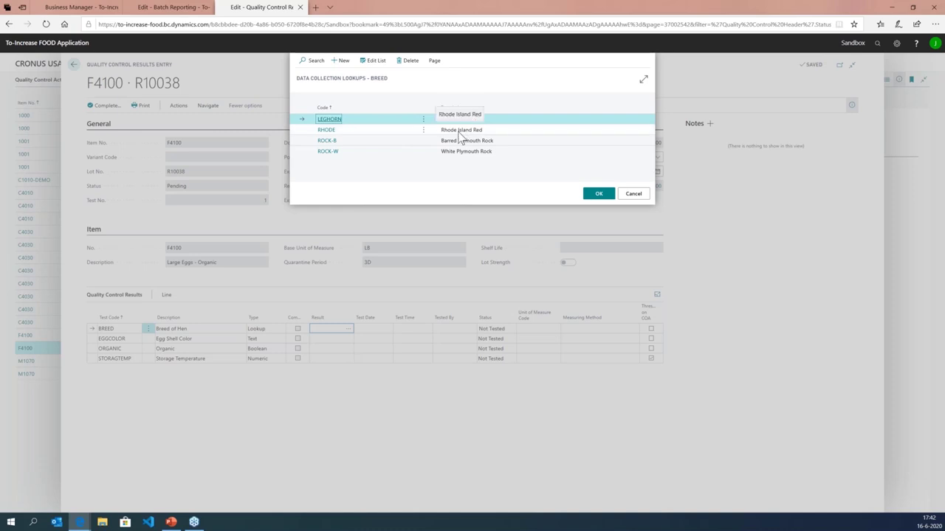
pyautogui.click(460, 133)
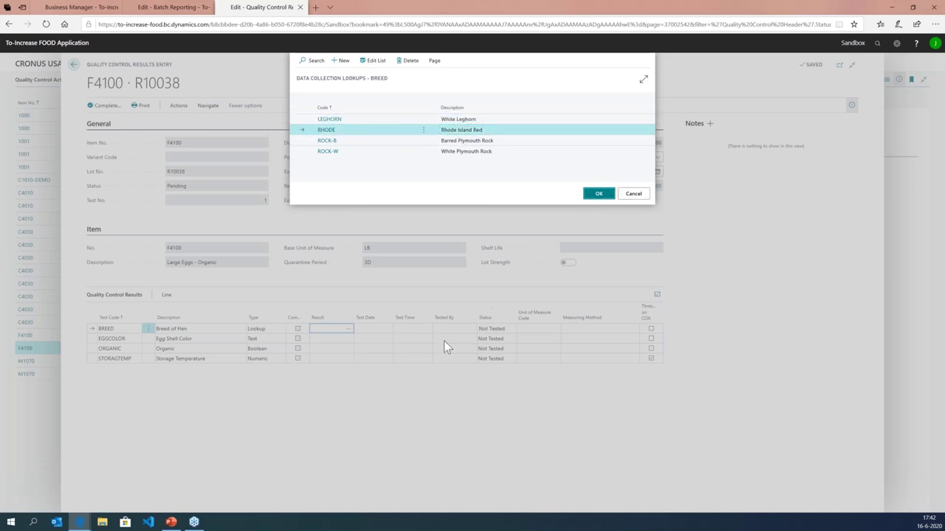
pyautogui.press('Return')
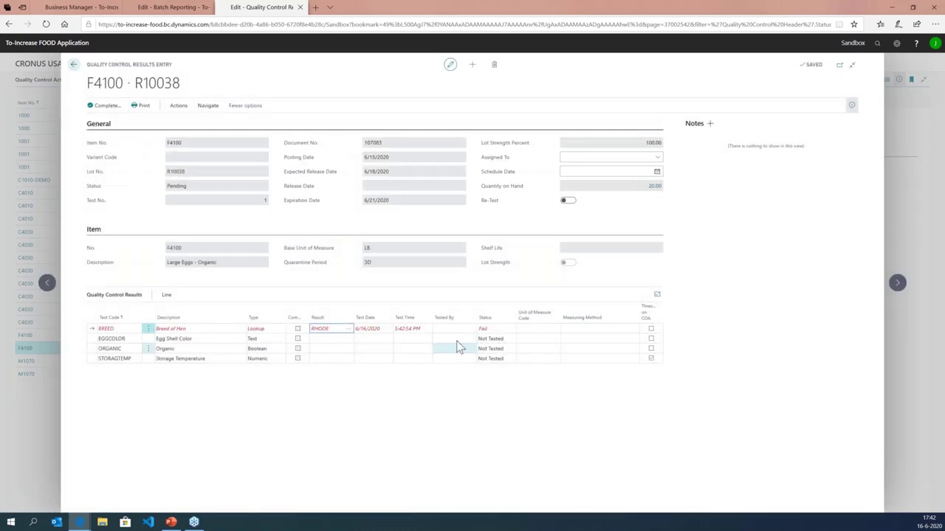
# Set the Breed of Hen result to LEGHORN (White Leghorn) from the breed lookup
pyautogui.click(348, 330)
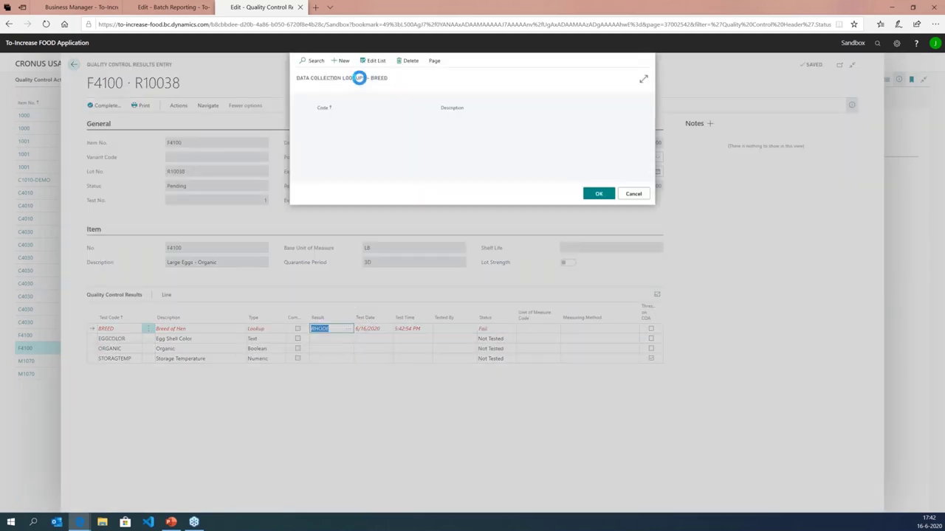
pyautogui.press('Up')
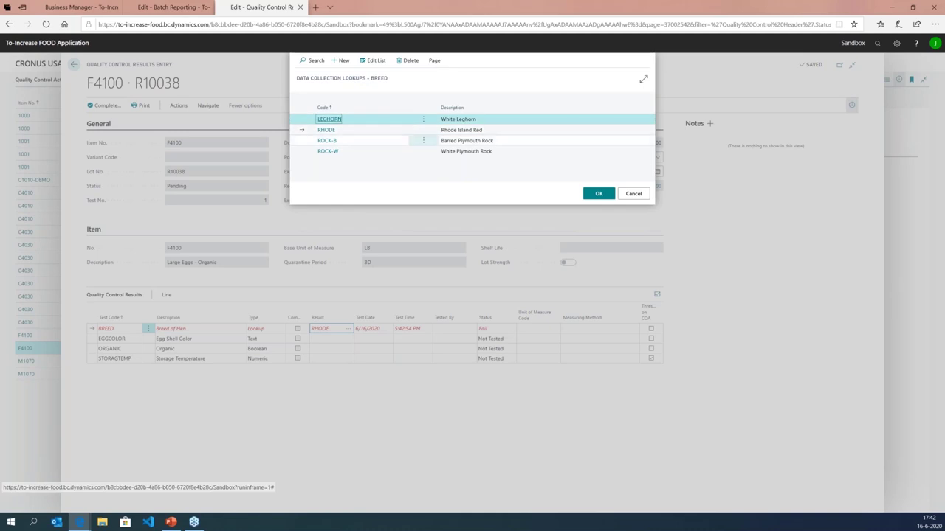
pyautogui.click(597, 194)
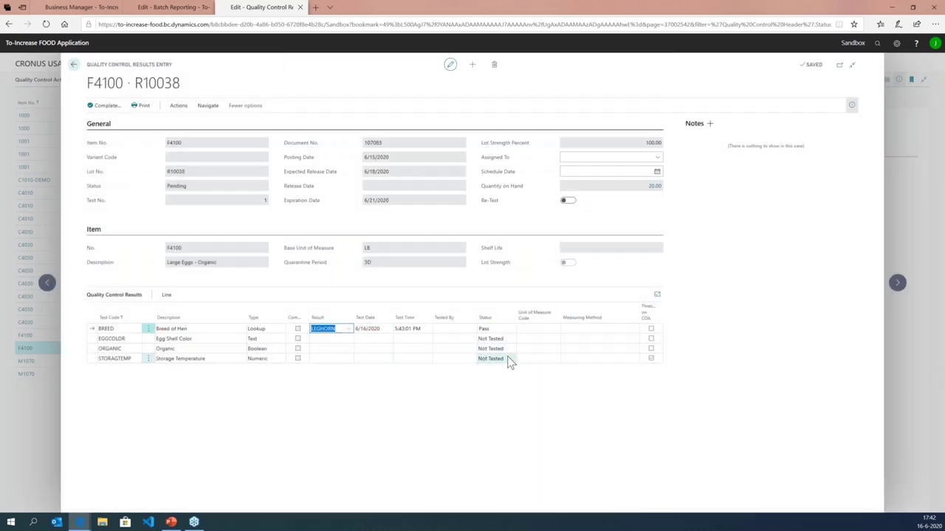
# Enter WHITE as the Egg Shell Color result and YES as the Organic result
pyautogui.click(331, 340)
pyautogui.write('whige')
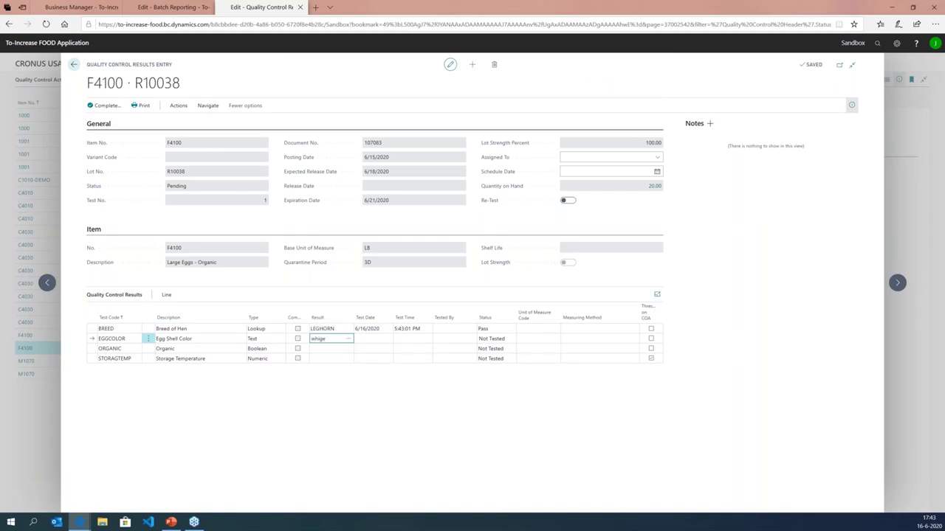
pyautogui.press('BackSpace')
pyautogui.press('BackSpace')
pyautogui.write('te')
pyautogui.press('Return')
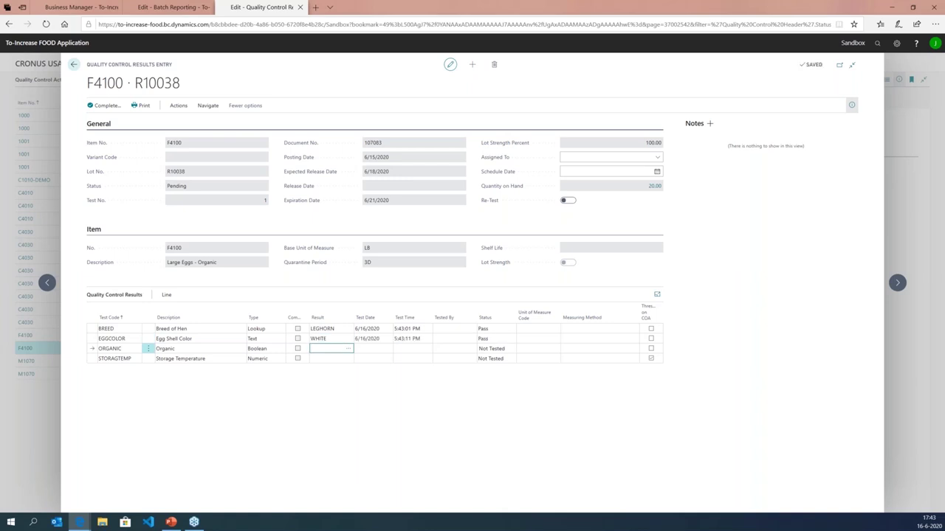
pyautogui.write('y')
pyautogui.press('Return')
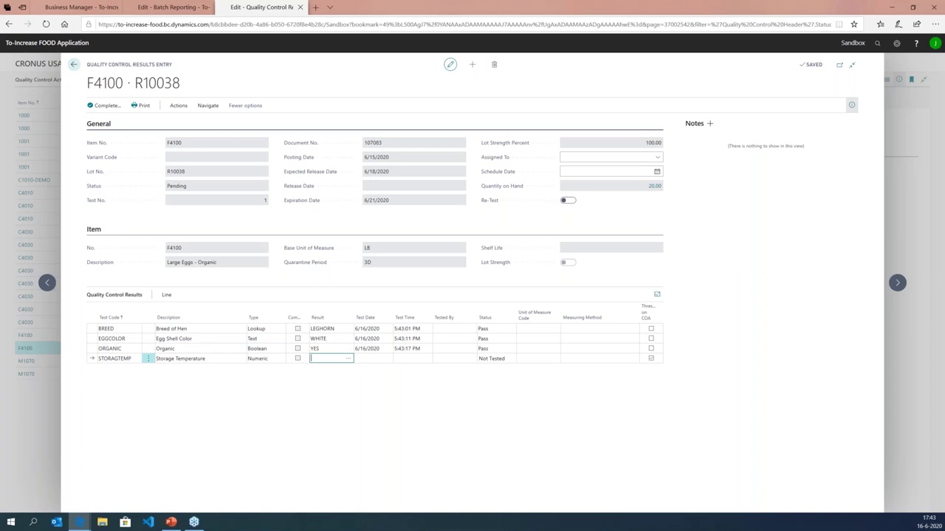
# Enter 51 as the Storage Temperature result and bring up the completion dialog for the test
pyautogui.write('51')
pyautogui.press('Tab')
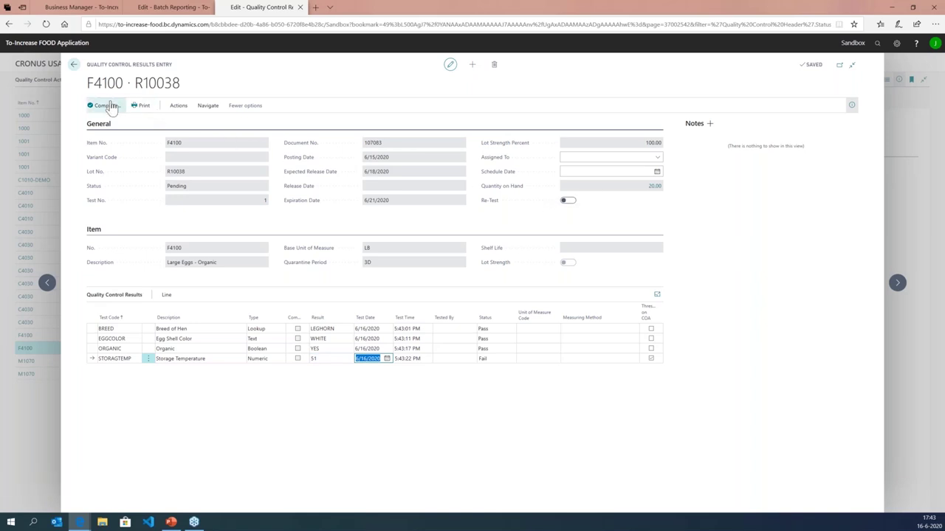
pyautogui.click(108, 107)
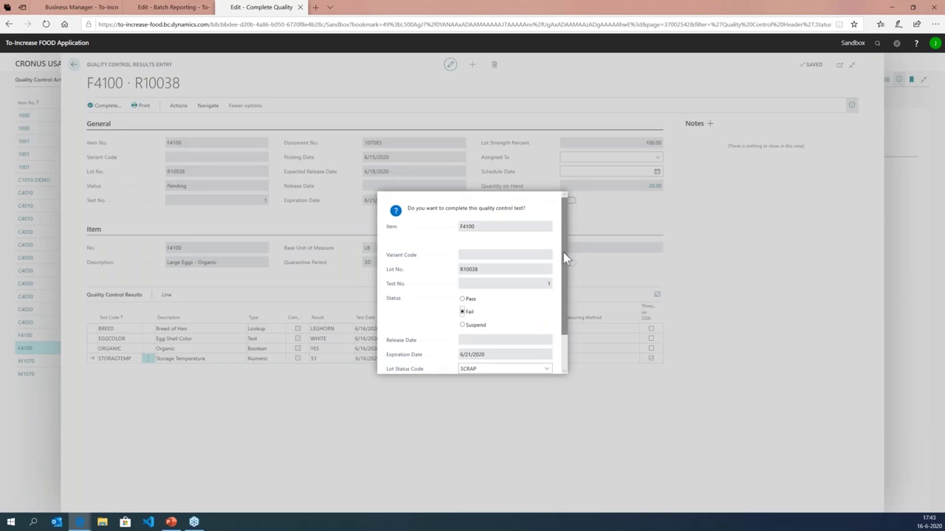
pyautogui.moveTo(565, 258); pyautogui.dragTo(562, 288)
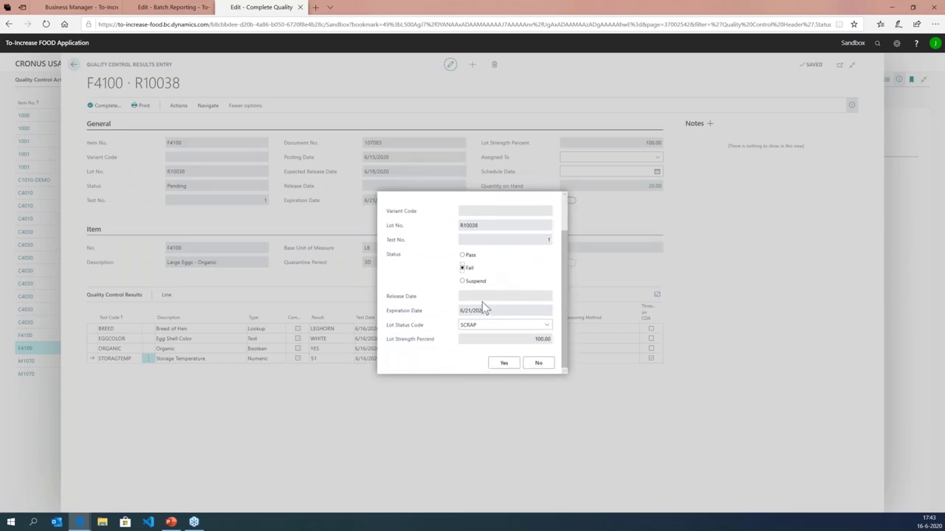
# Examine the availability settings of the SCRAP lot status code in the full list, and leave the completion dialog without completing the test
pyautogui.click(496, 325)
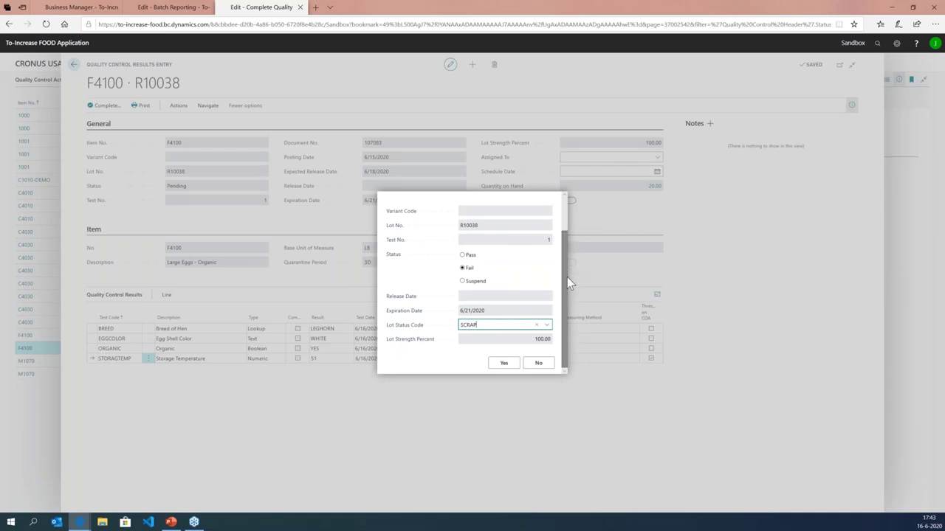
pyautogui.click(547, 325)
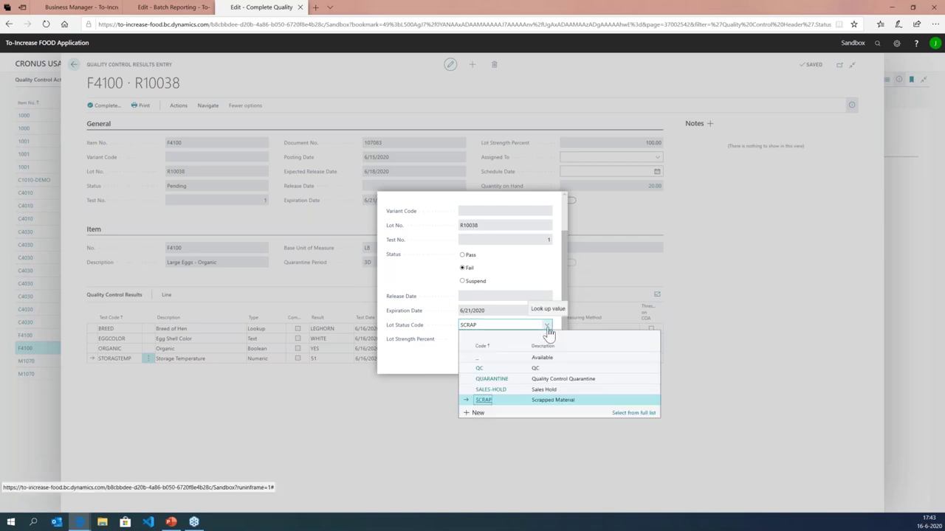
pyautogui.click(642, 415)
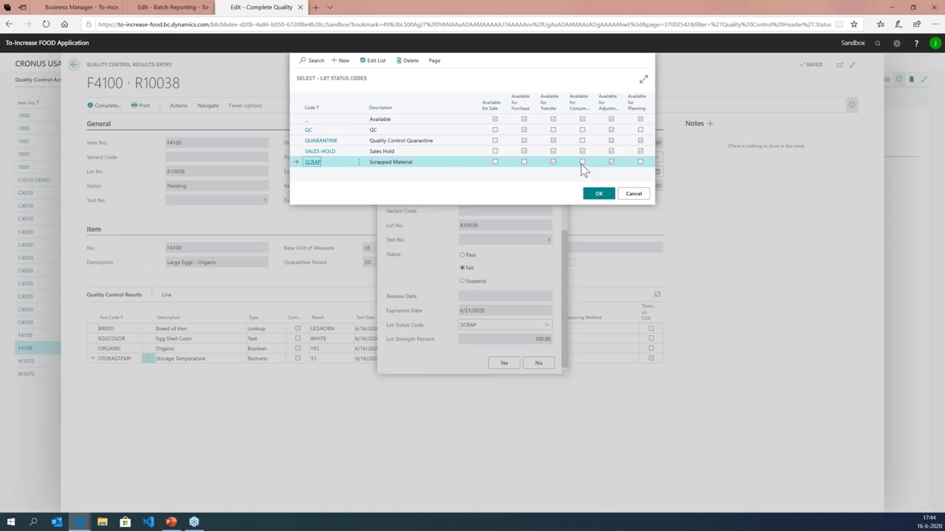
pyautogui.press('Return')
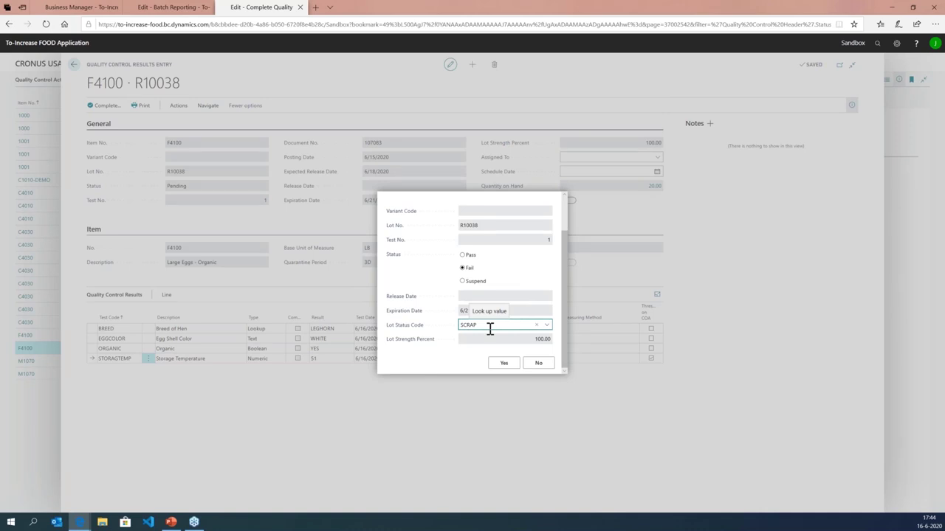
pyautogui.press('Return')
# Try 45 and 41 as the Storage Temperature result
pyautogui.click(311, 359)
pyautogui.write('45')
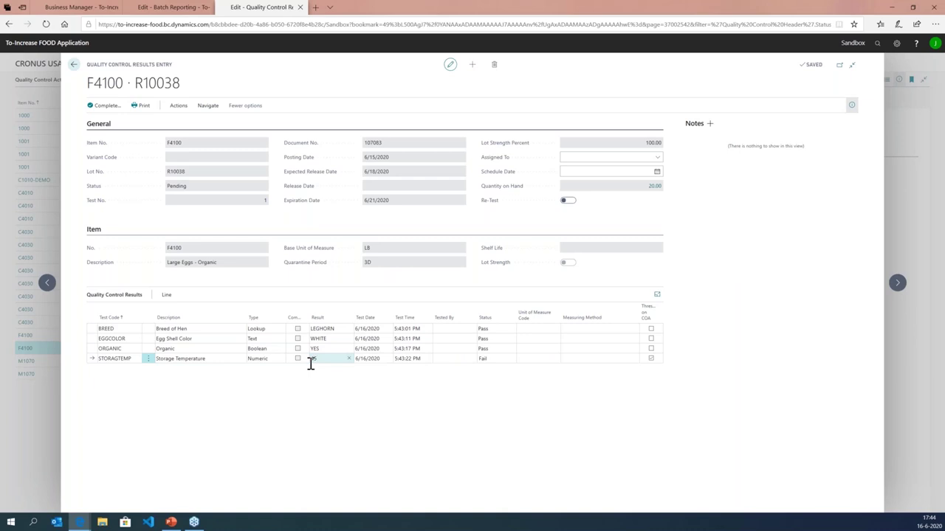
pyautogui.press('Tab')
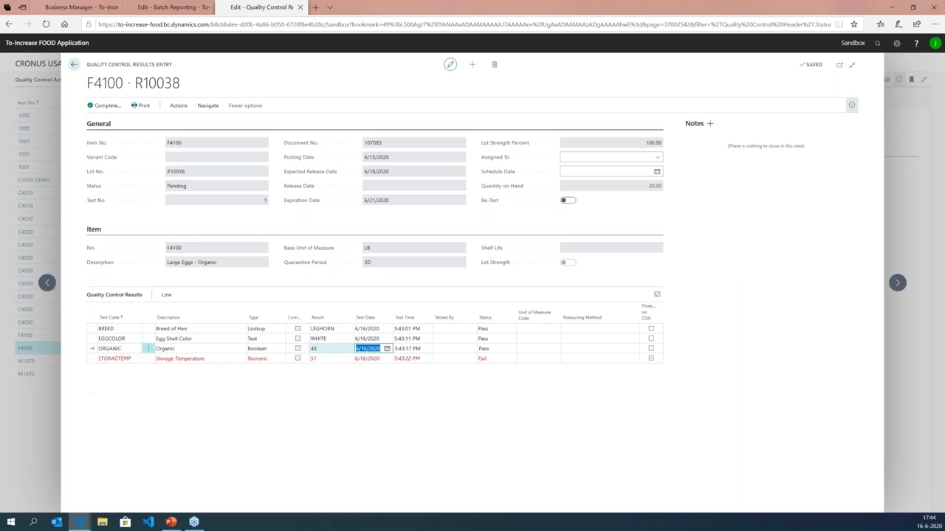
pyautogui.click(318, 358)
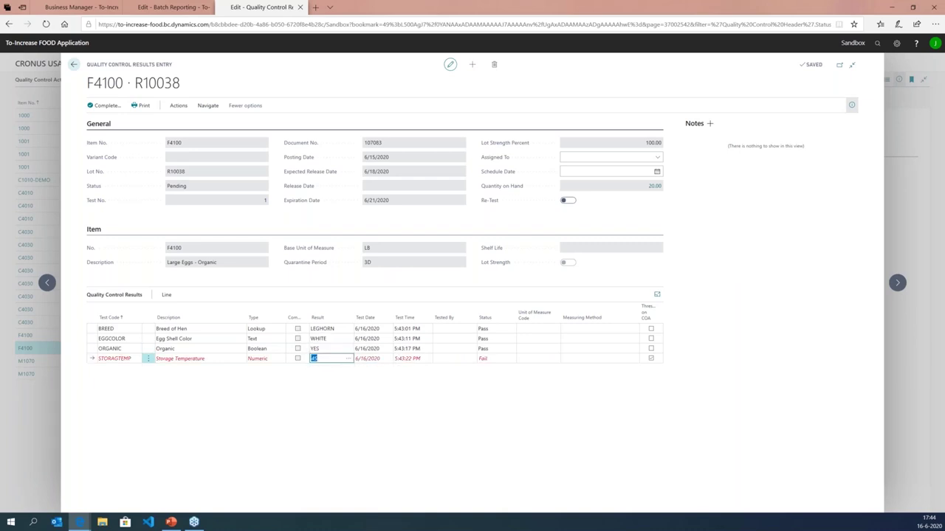
pyautogui.write('41')
pyautogui.press('Tab')
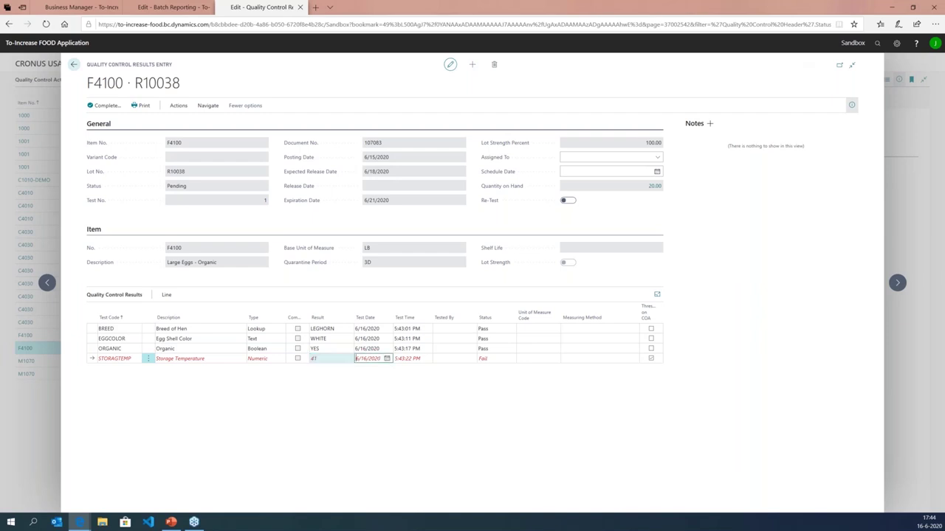
# Set the Storage Temperature result to 46
pyautogui.click(318, 358)
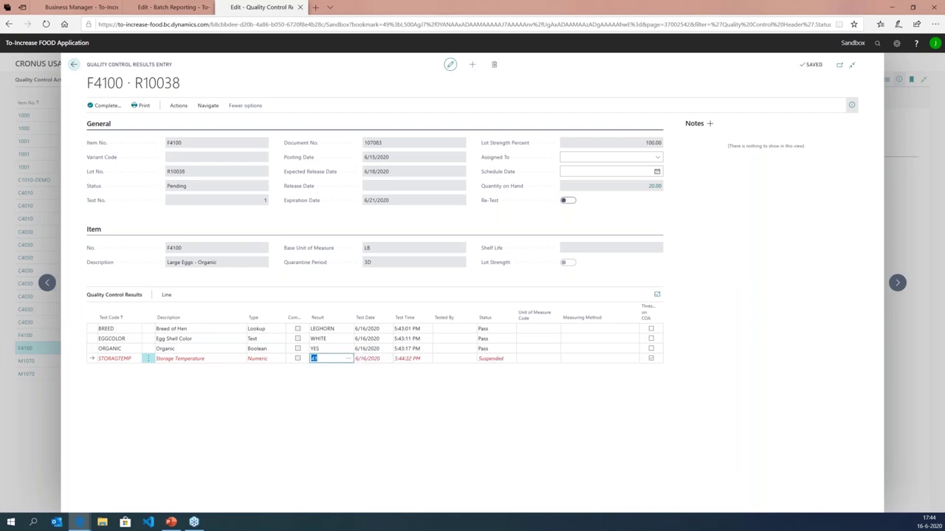
pyautogui.write('46')
pyautogui.press('Tab')
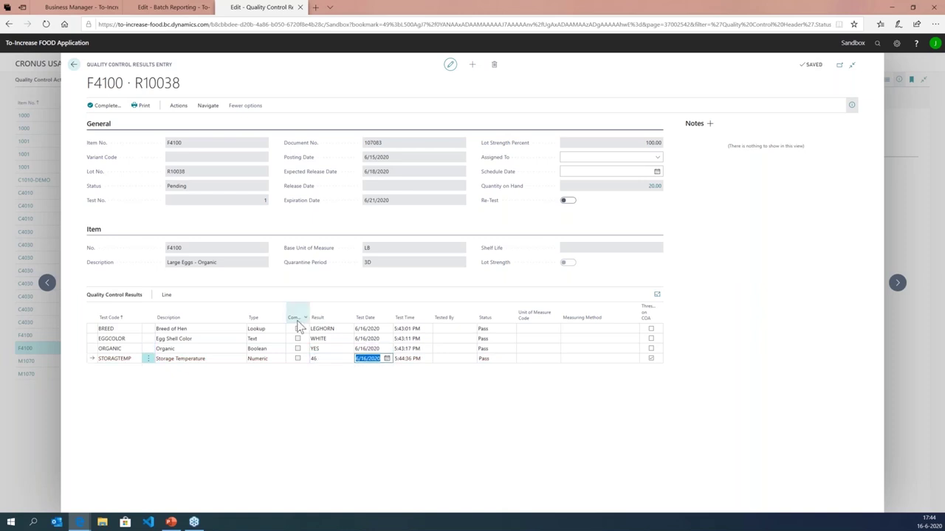
# Complete the quality control test for the eggs with status Pass and release date 6/16/2020, leaving the lot status code empty
pyautogui.click(109, 107)
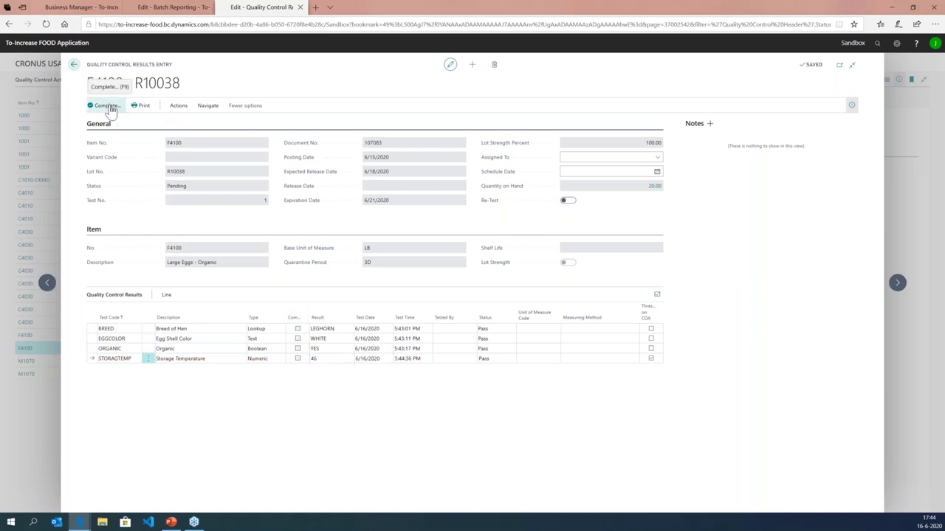
pyautogui.scroll(-1, 517, 310)
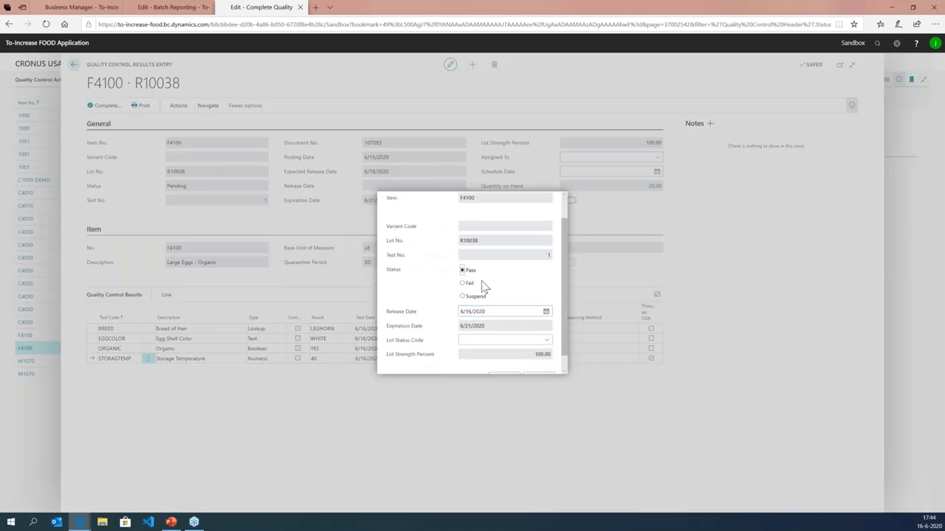
pyautogui.scroll(-1, 472, 317)
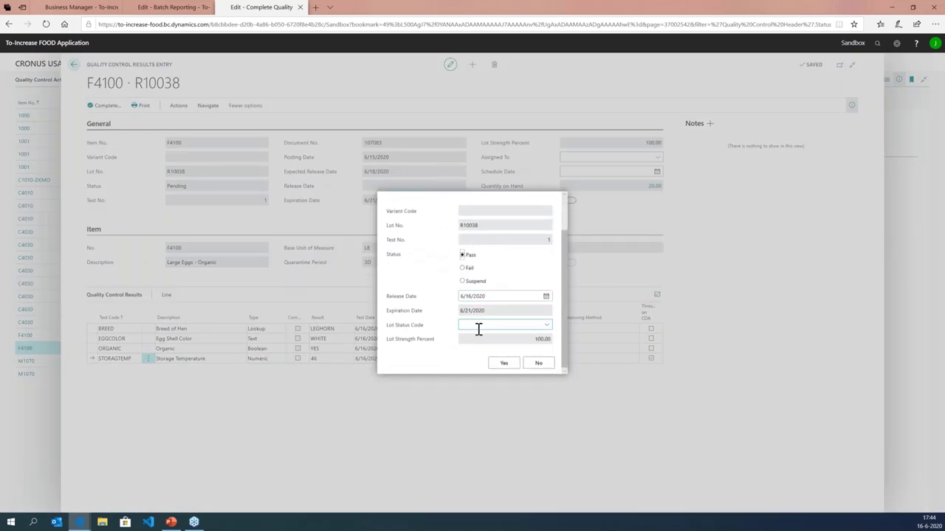
pyautogui.click(507, 366)
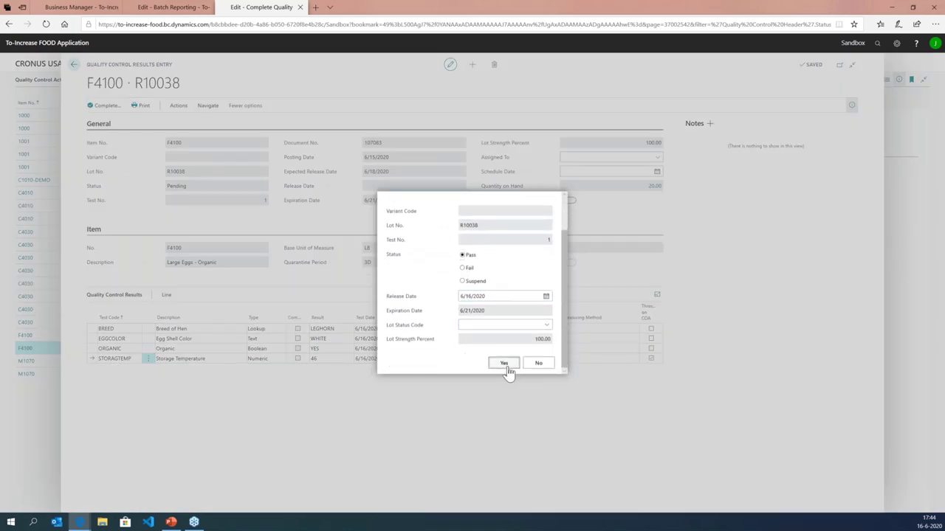
pyautogui.click(510, 298)
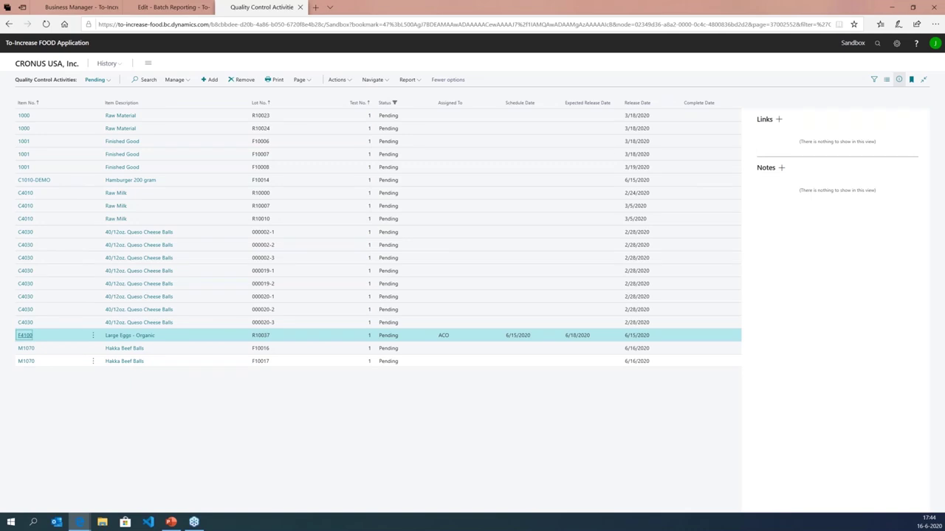
# Examine the quality control results entry for the pending Hakka Beef Balls lot F10016, and return to the activities list
pyautogui.click(25, 352)
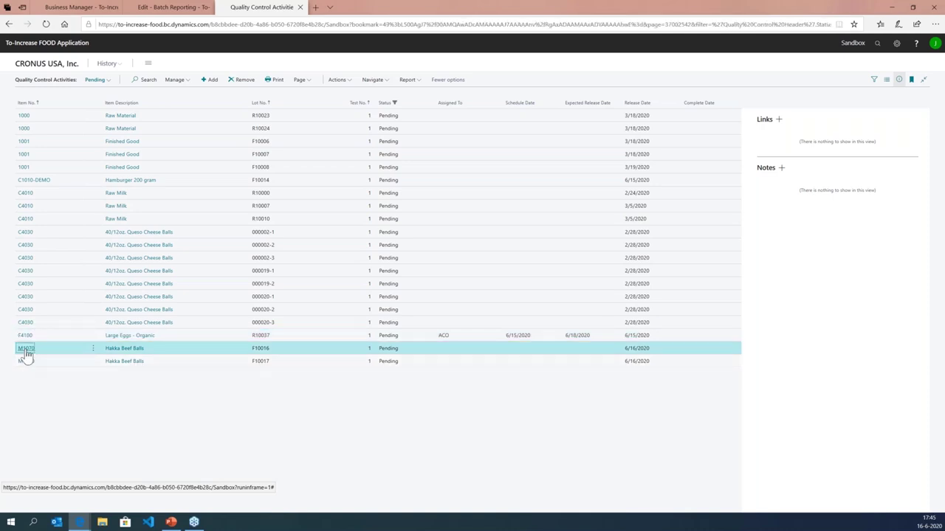
pyautogui.click(26, 352)
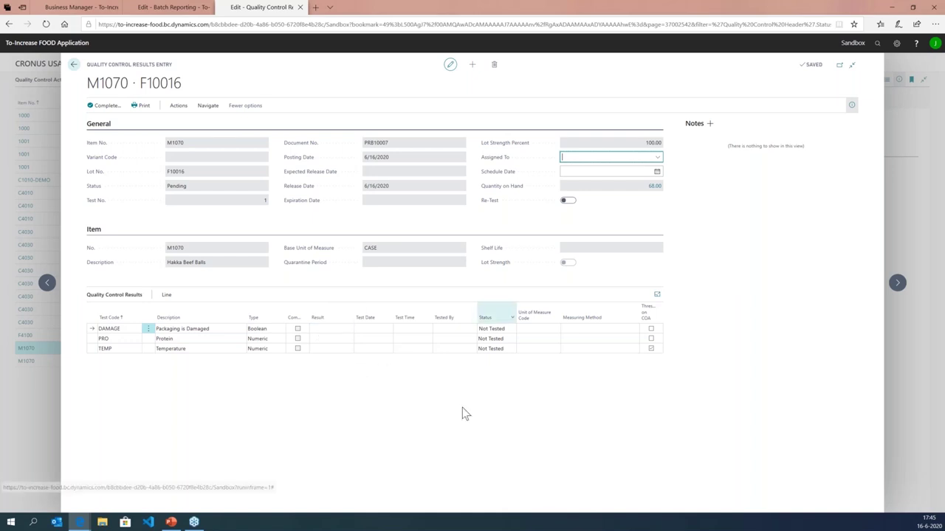
pyautogui.click(440, 424)
pyautogui.press('Escape')
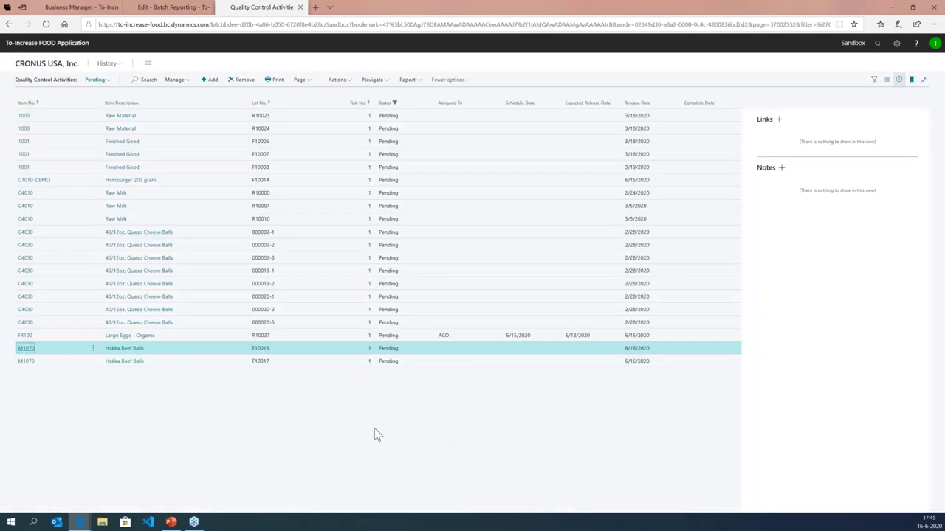
# Switch to PowerPoint, start the slide show from the Advanced Lot Tracking demonstration slide, and advance to the Enhanced Lot Tracking slide
pyautogui.click(172, 523)
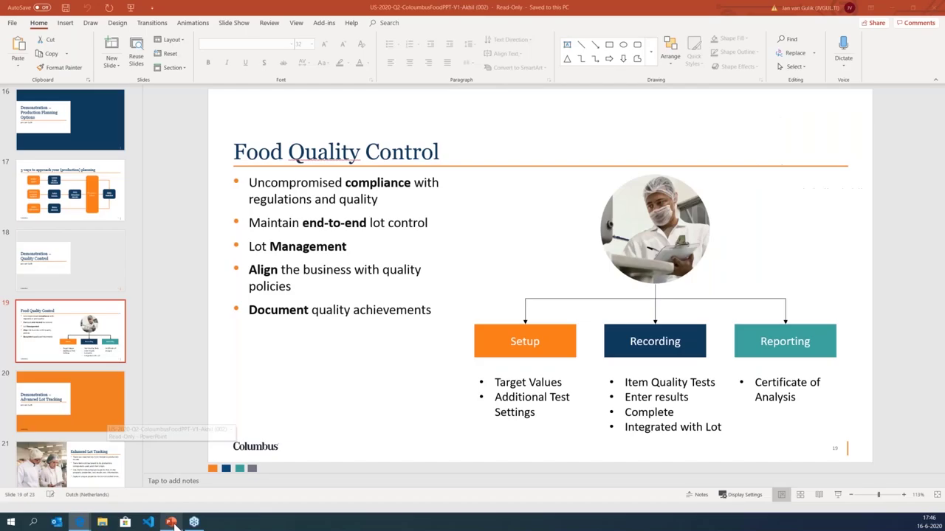
pyautogui.click(94, 407)
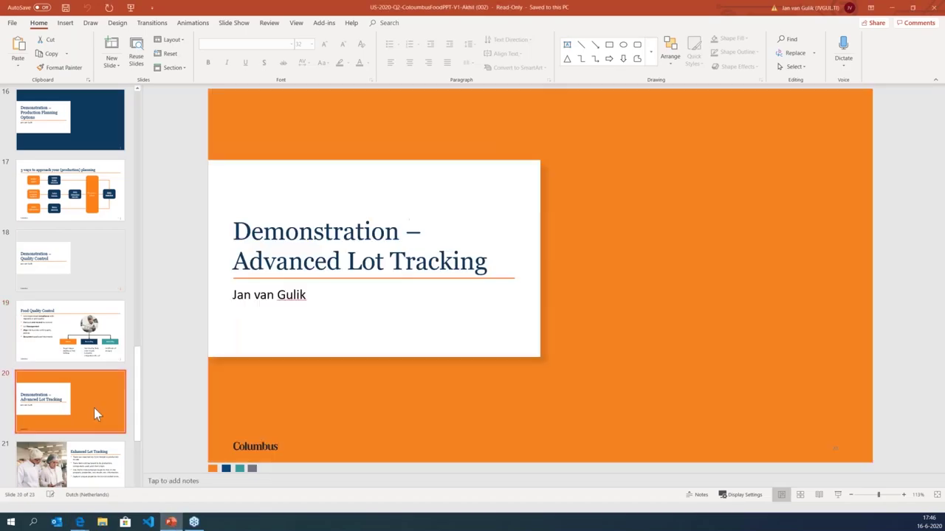
pyautogui.click(839, 496)
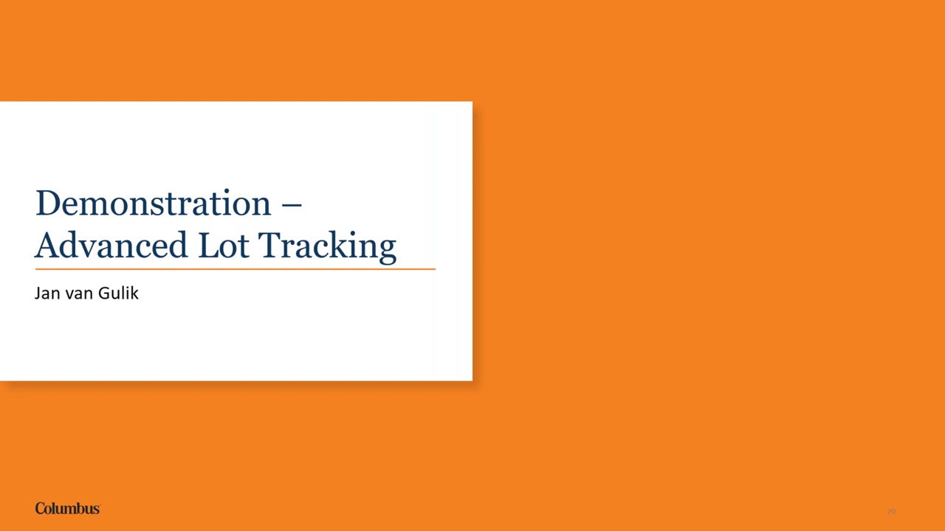
pyautogui.press('Right')
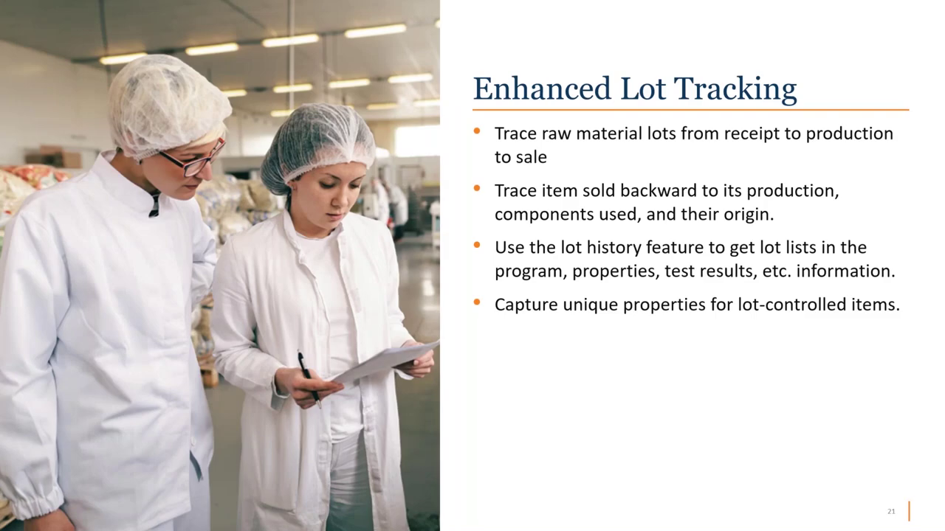